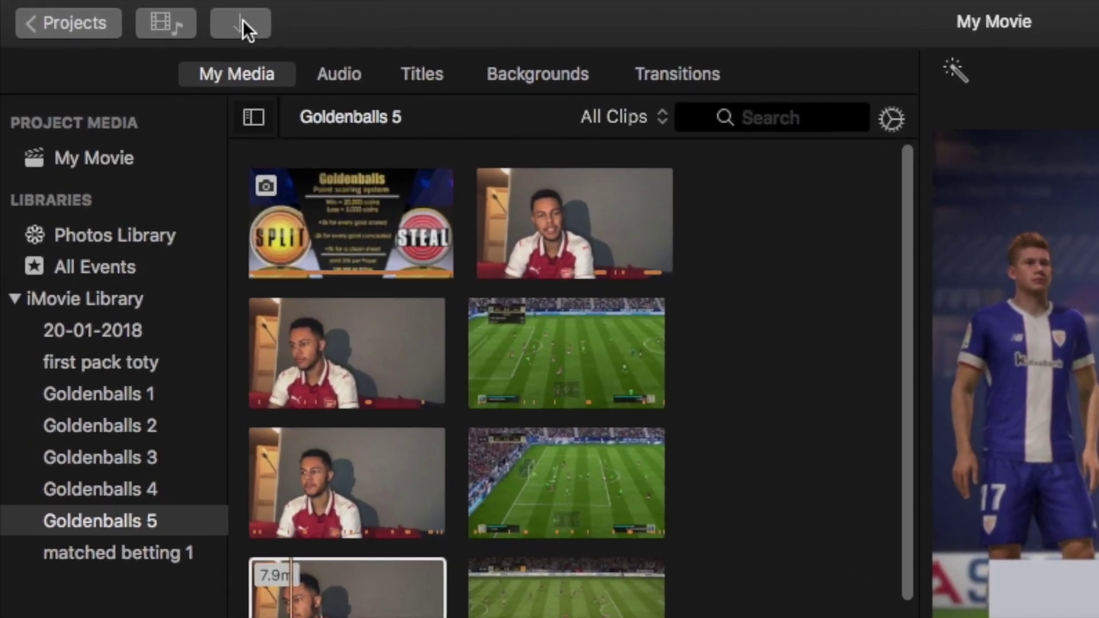
# - Drag the facecam clip's left edge back to start with the match preview gameplay clip
pyautogui.click(214, 20)
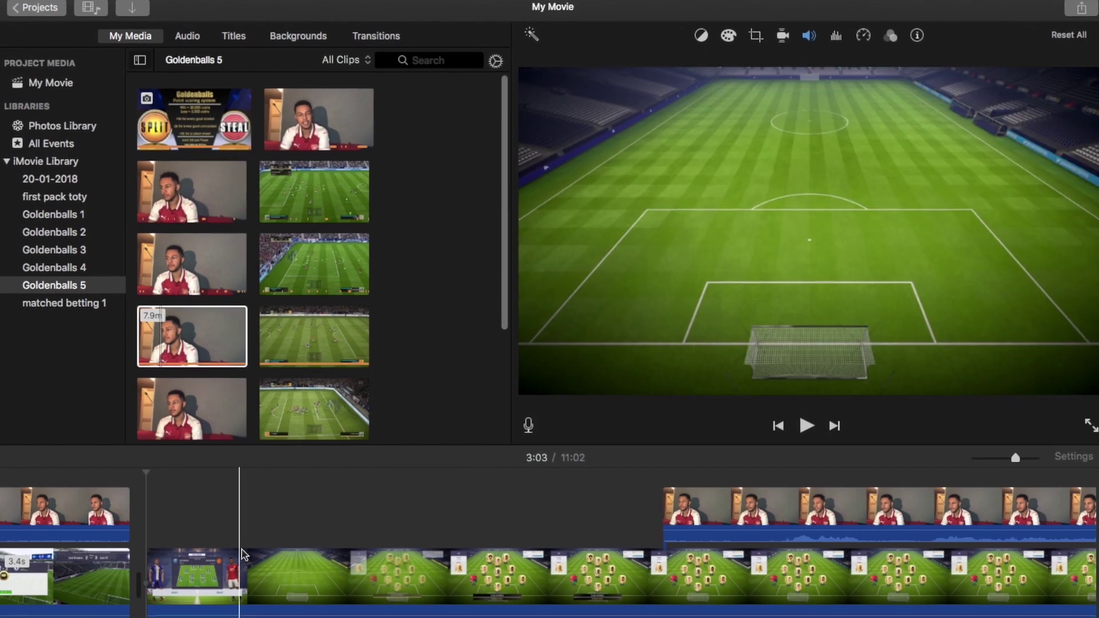
pyautogui.click(186, 581)
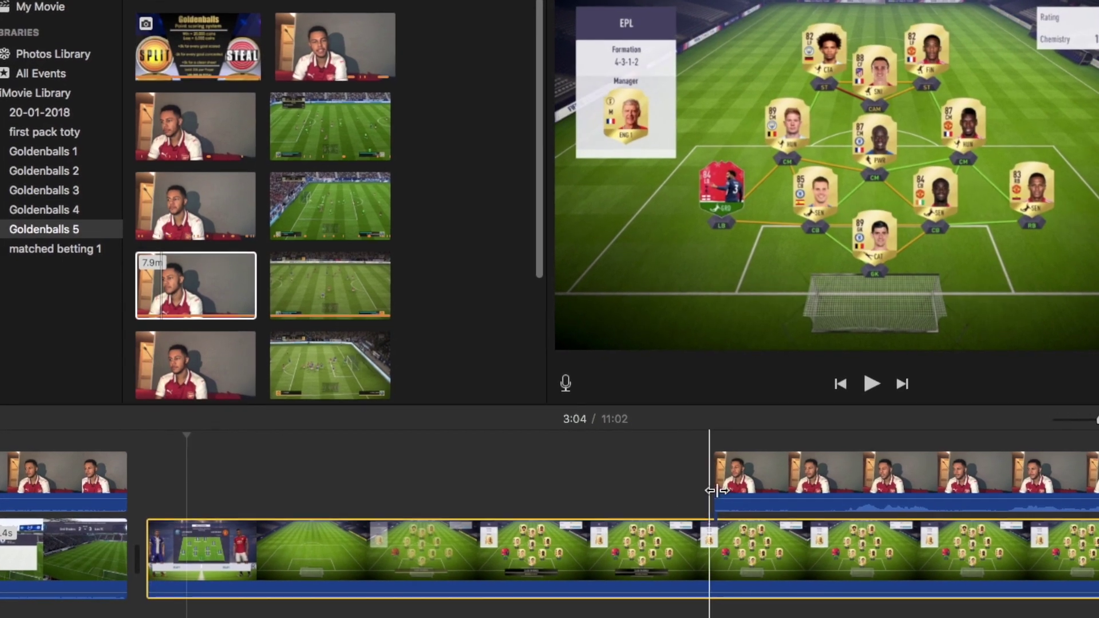
pyautogui.moveTo(715, 490)
pyautogui.mouseDown()
pyautogui.moveTo(291, 463)
pyautogui.moveTo(182, 439)
pyautogui.mouseUp()
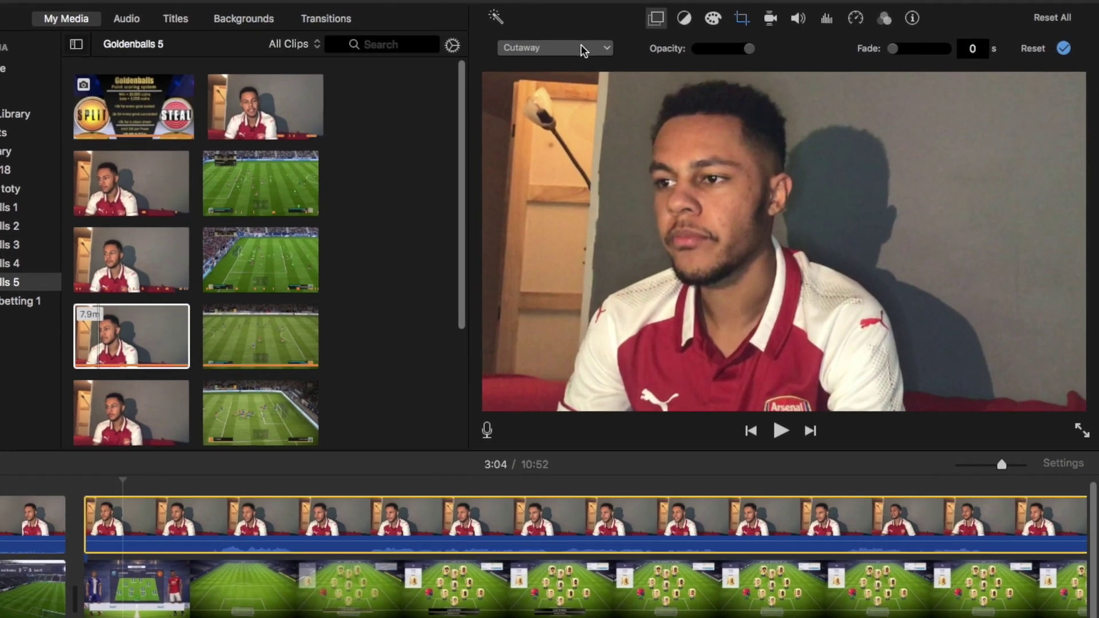
# - Make the facecam an enlarged bottom-right picture-in-picture inset with a medium white border
pyautogui.click(598, 46)
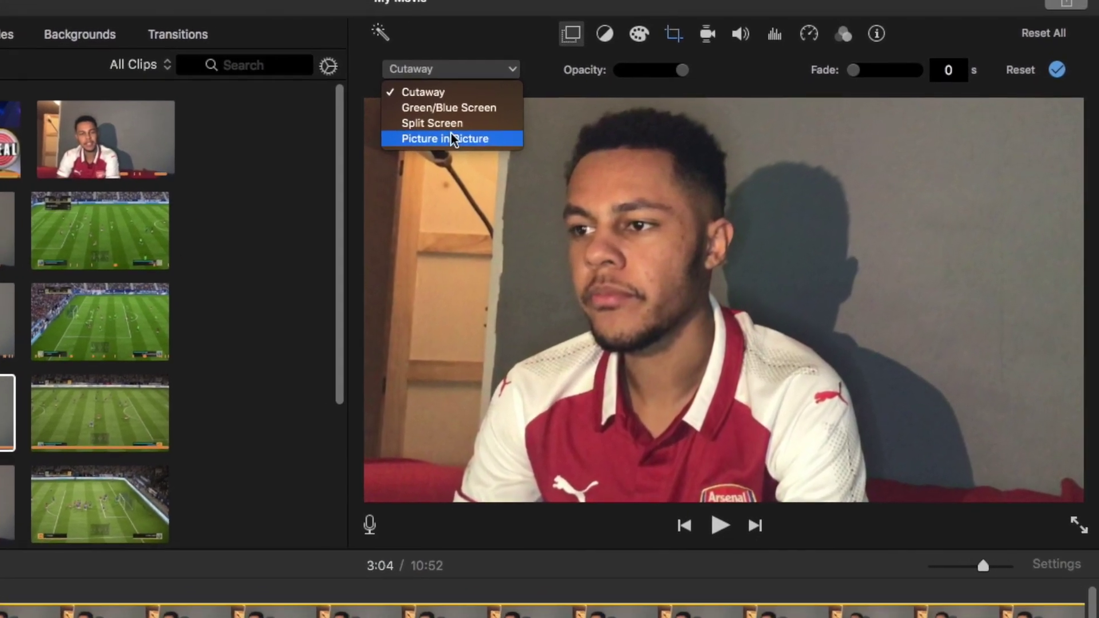
pyautogui.click(482, 129)
pyautogui.moveTo(850, 209)
pyautogui.mouseDown()
pyautogui.moveTo(658, 275)
pyautogui.moveTo(959, 492)
pyautogui.mouseUp()
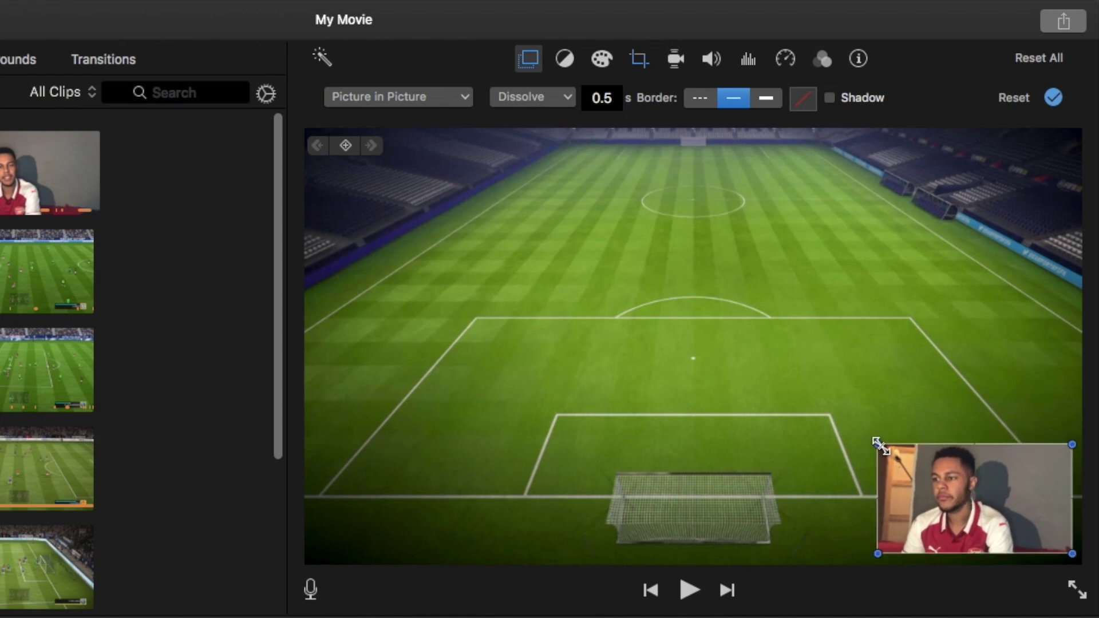
pyautogui.moveTo(874, 444); pyautogui.dragTo(853, 436)
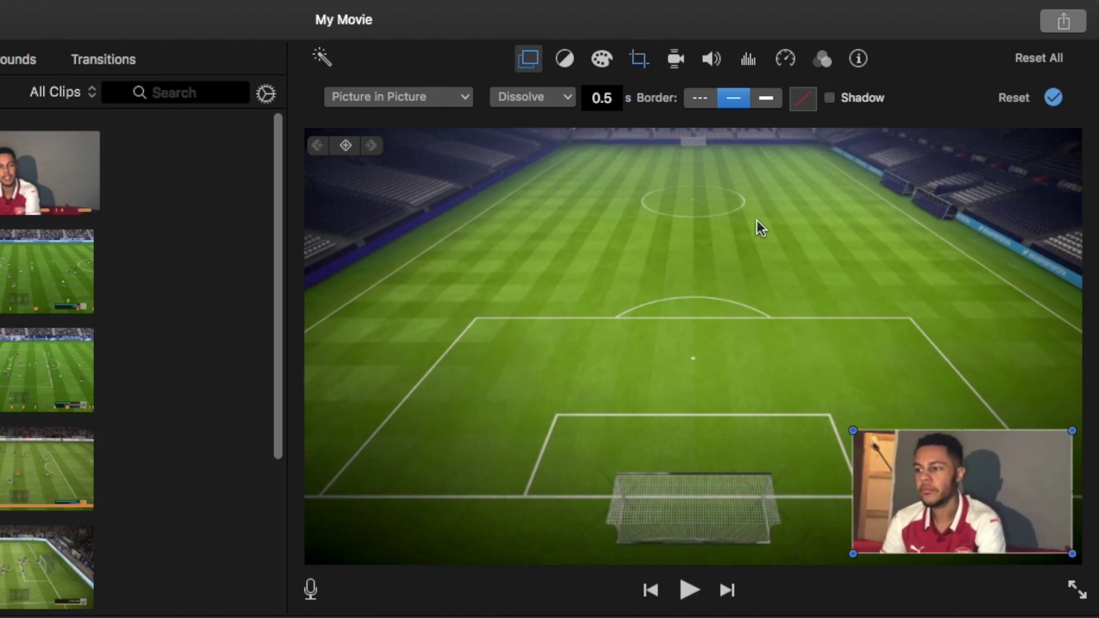
pyautogui.click(739, 101)
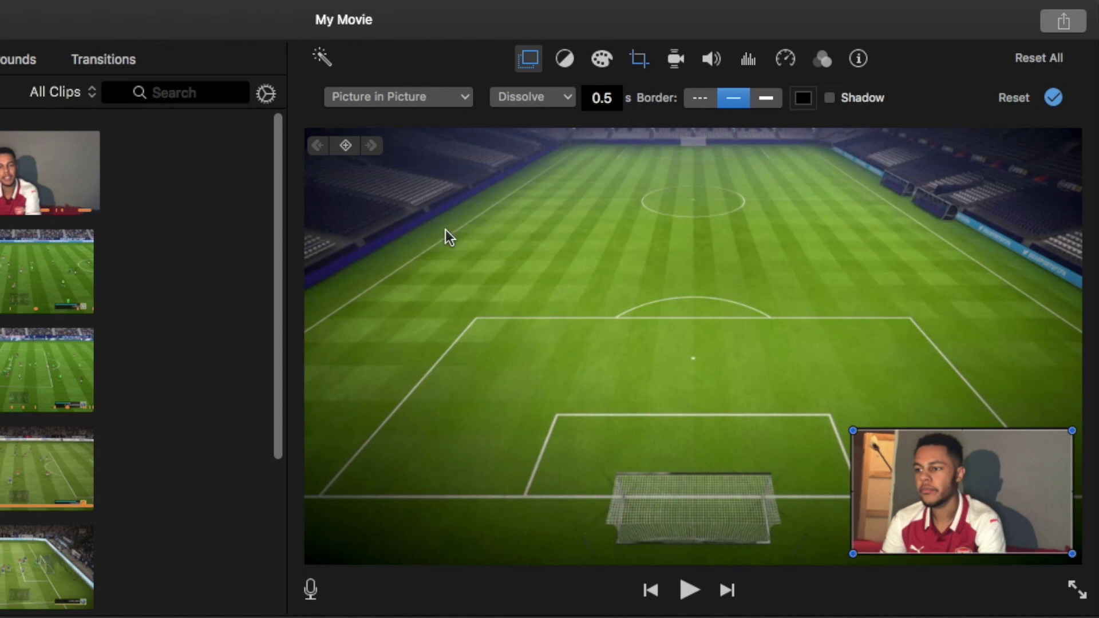
pyautogui.click(803, 98)
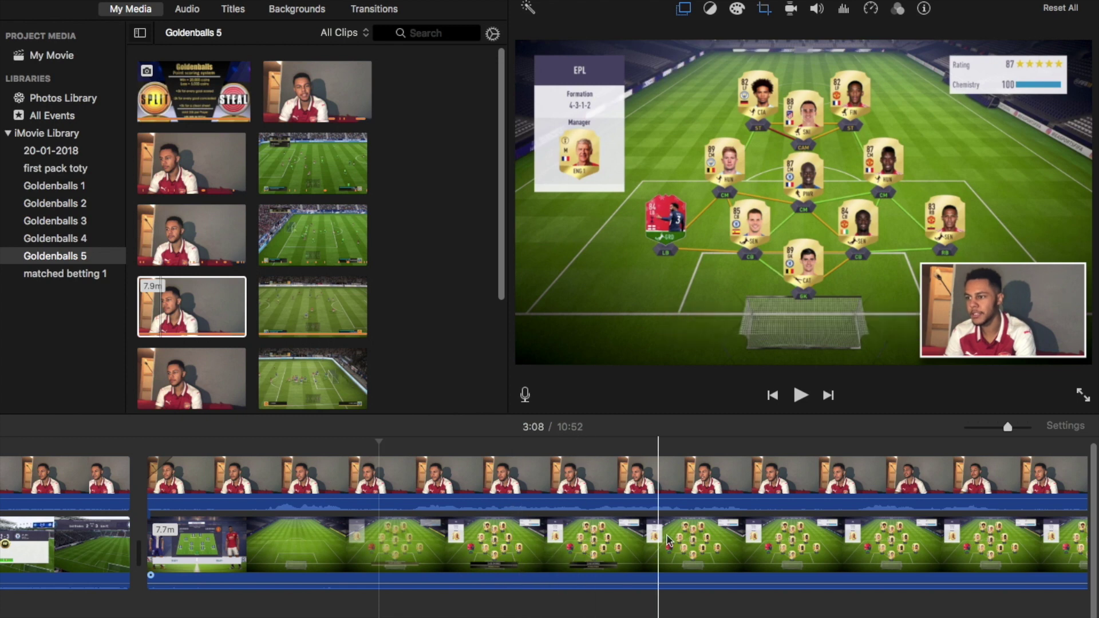
# - Split gameplay and facecam at 6:03 and delete the three-minute gameplay piece
pyautogui.hscroll(10, 381, 544)
pyautogui.hscroll(5, 501, 555)
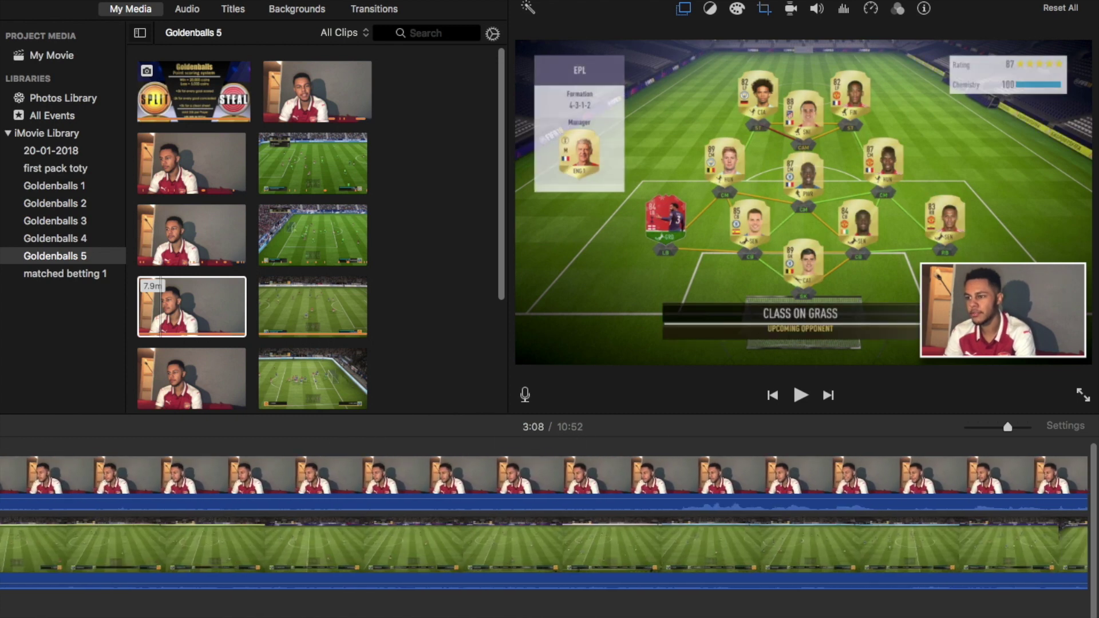
pyautogui.hscroll(5, 502, 555)
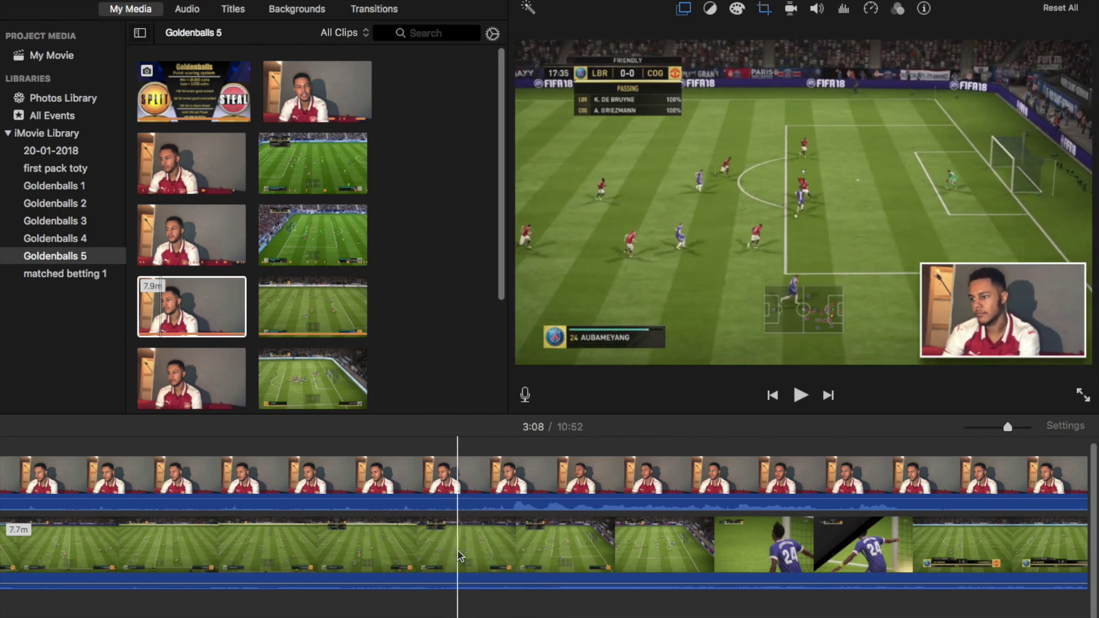
pyautogui.click(460, 555)
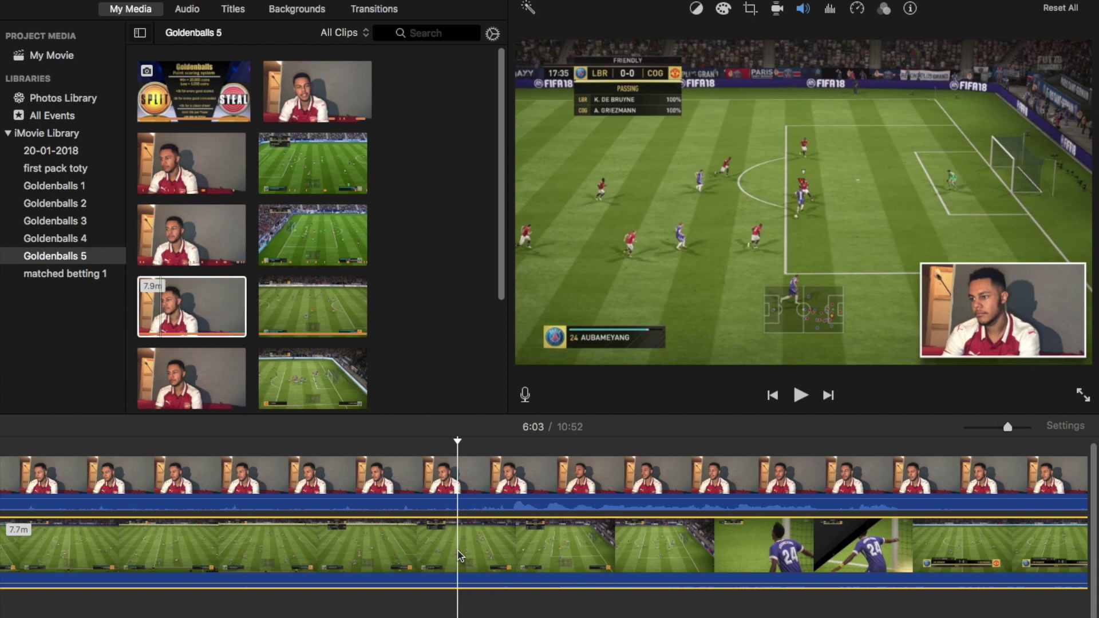
pyautogui.rightClick(459, 556)
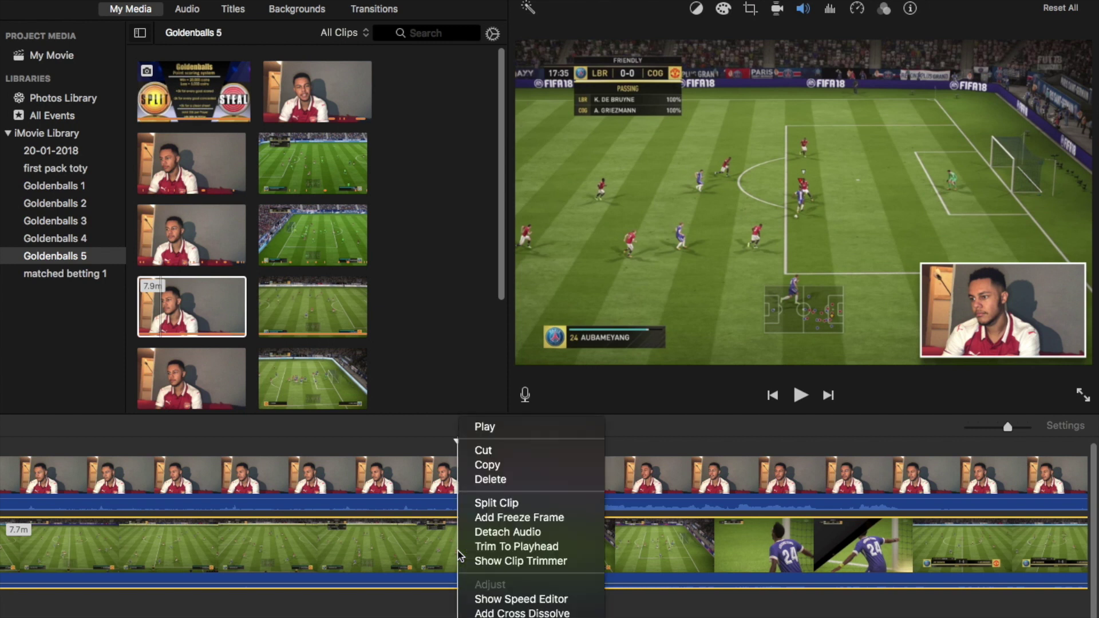
pyautogui.click(479, 504)
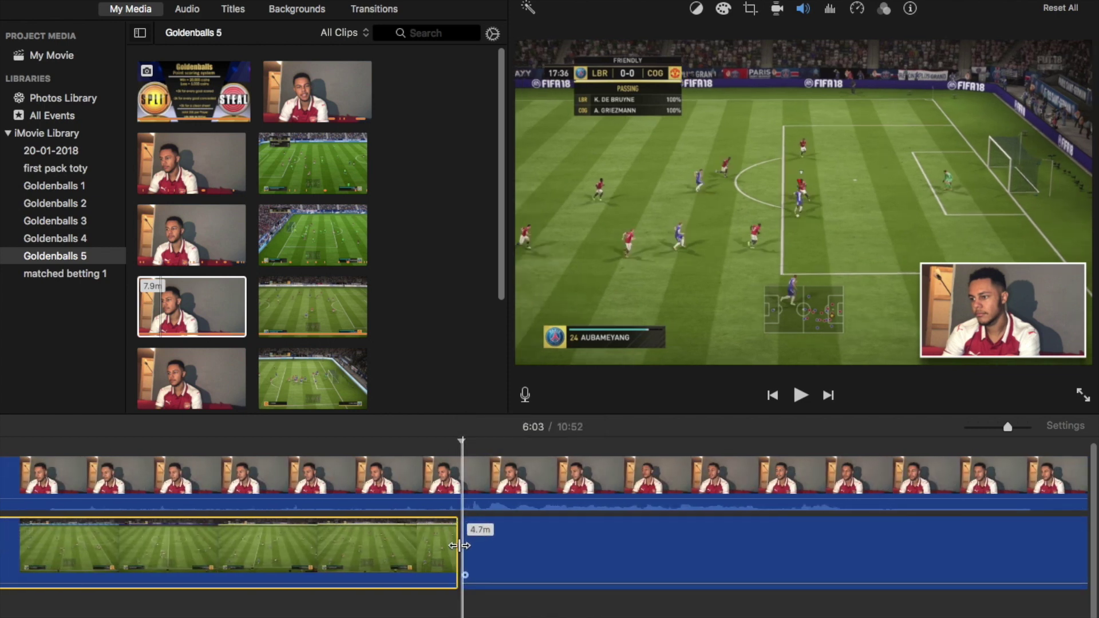
pyautogui.click(464, 484)
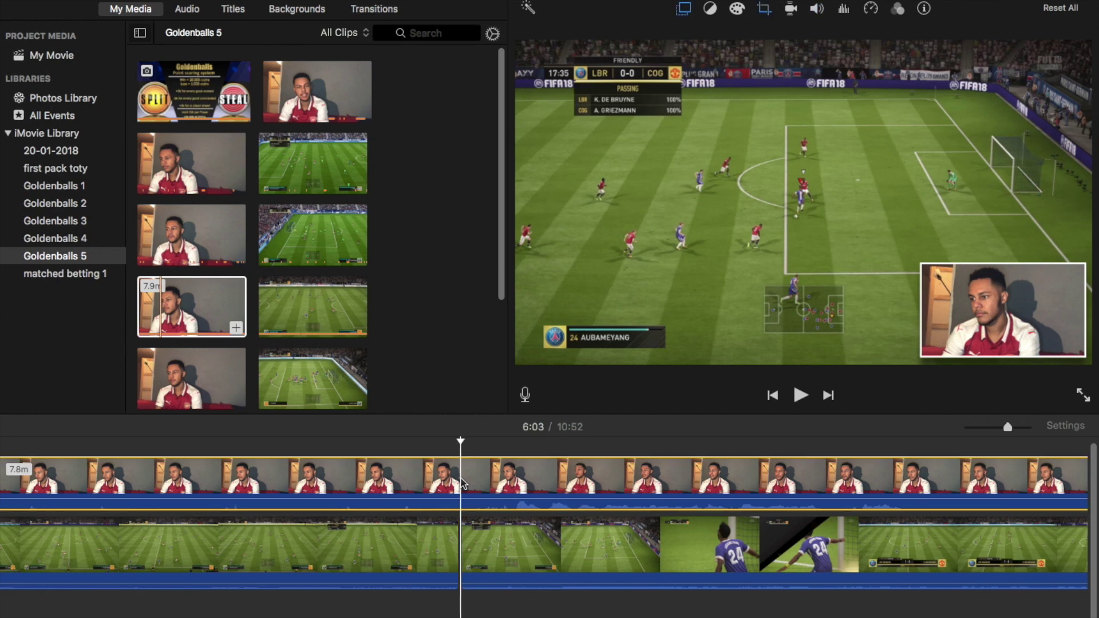
pyautogui.rightClick(464, 485)
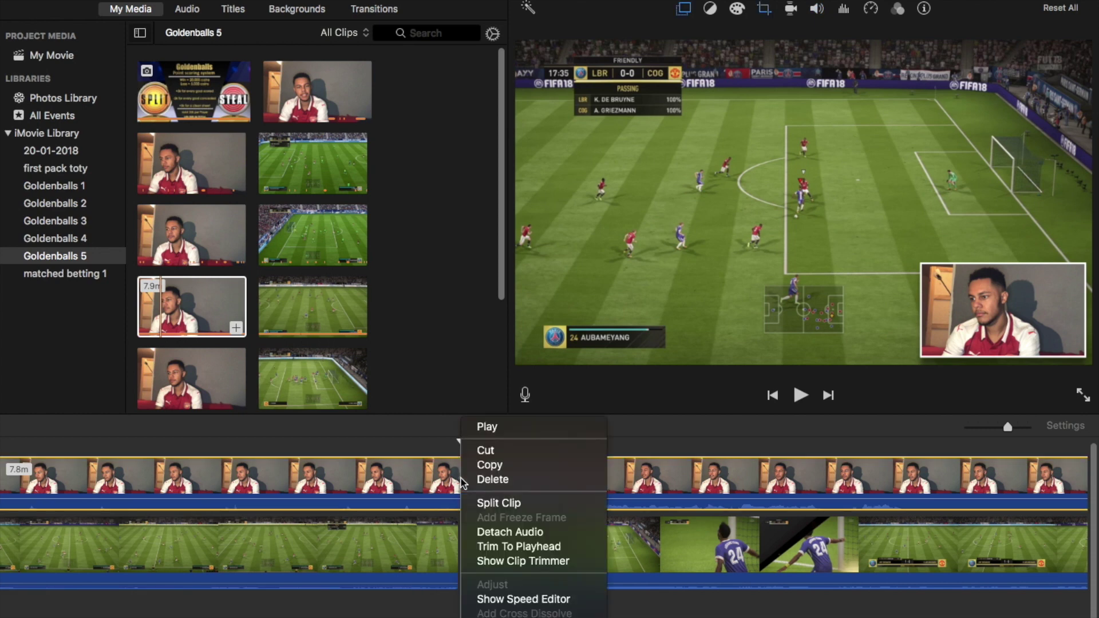
pyautogui.click(495, 503)
pyautogui.click(420, 549)
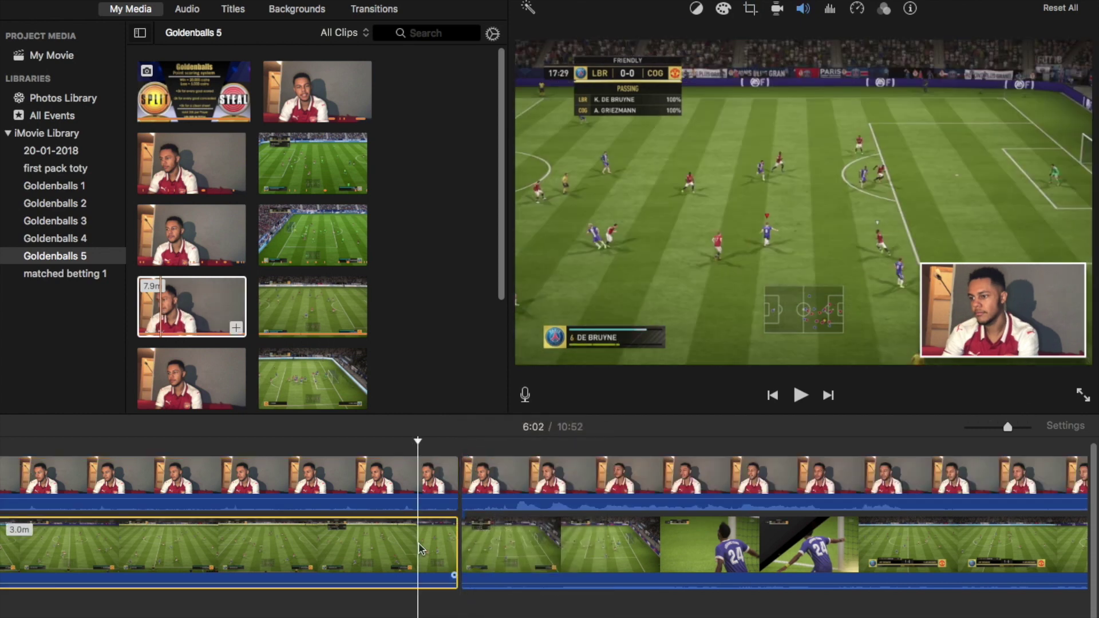
pyautogui.press('Delete')
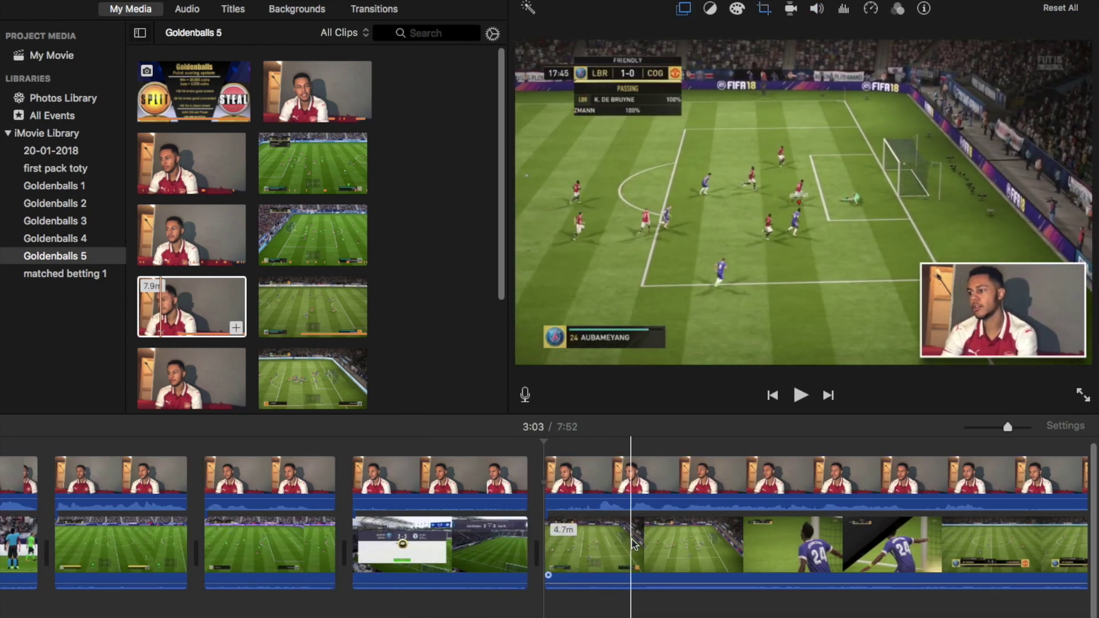
# - Split both the gameplay and facecam clips at the goal celebration
pyautogui.click(825, 544)
pyautogui.press('super+b')
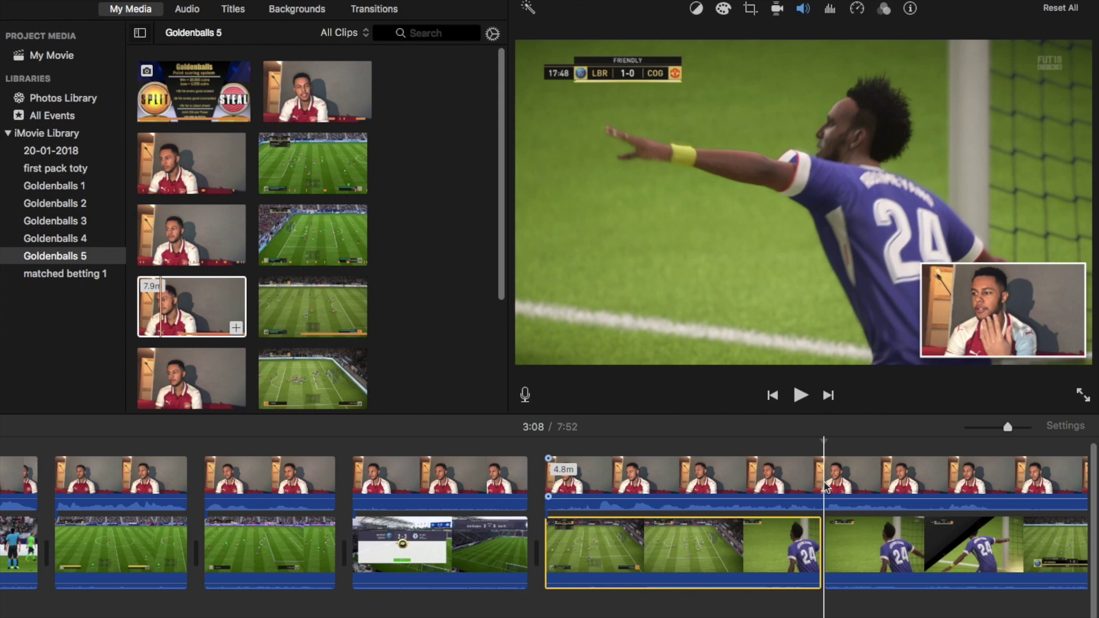
pyautogui.click(825, 487)
pyautogui.rightClick(826, 488)
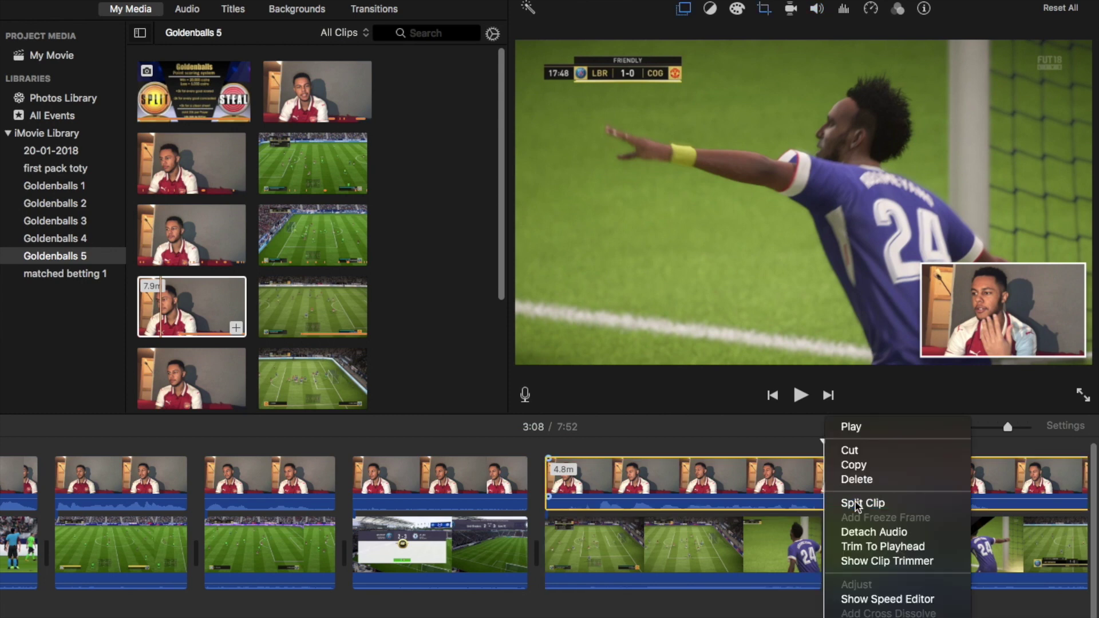
pyautogui.click(857, 503)
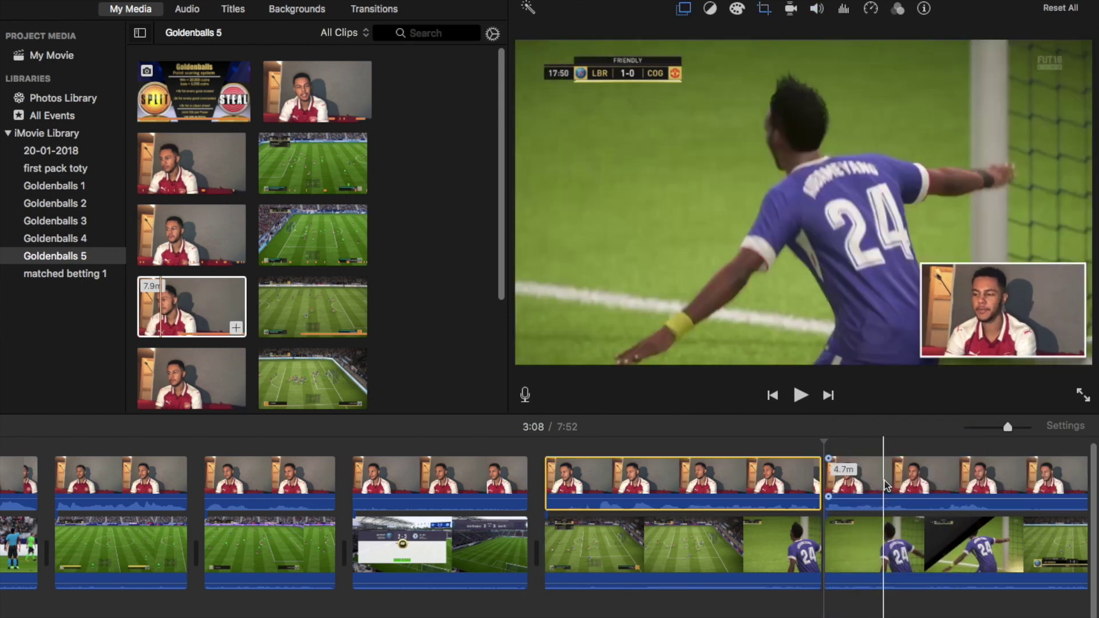
pyautogui.click(880, 487)
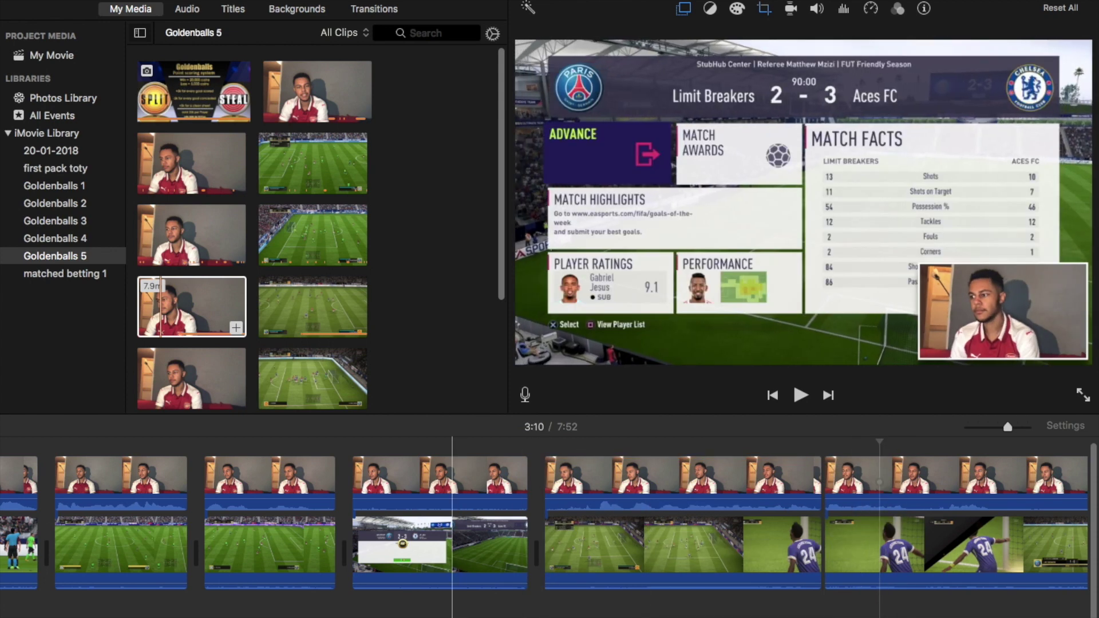
pyautogui.hscroll(5, 544, 527)
pyautogui.hscroll(5, 544, 527)
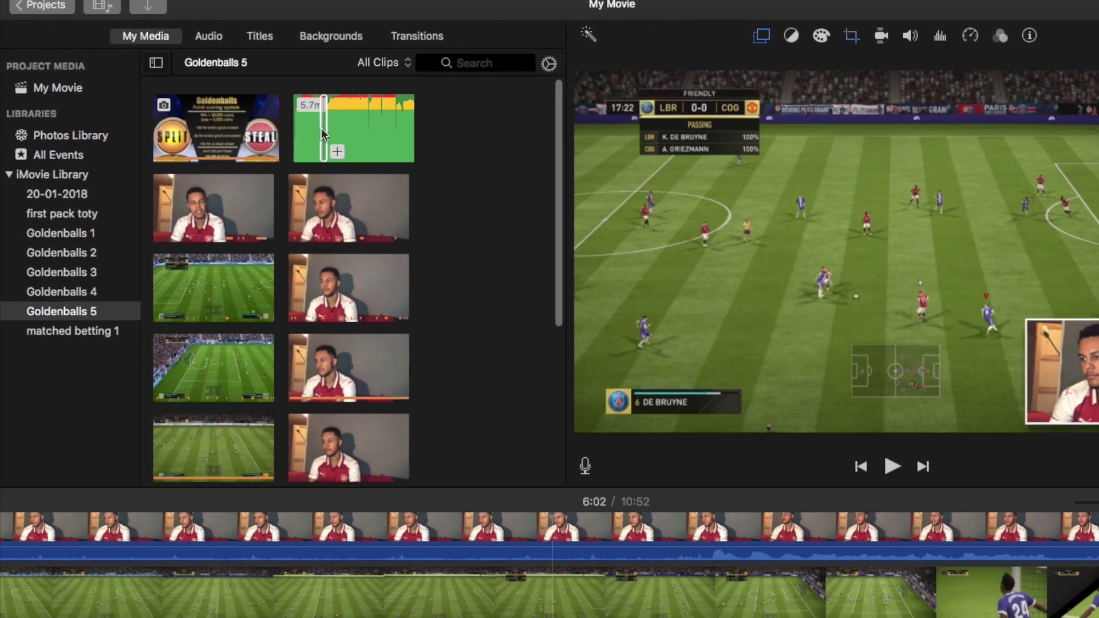
# - Add the FIFA drop songs music clip beneath the gameplay, shifted slightly earlier
pyautogui.click(321, 128)
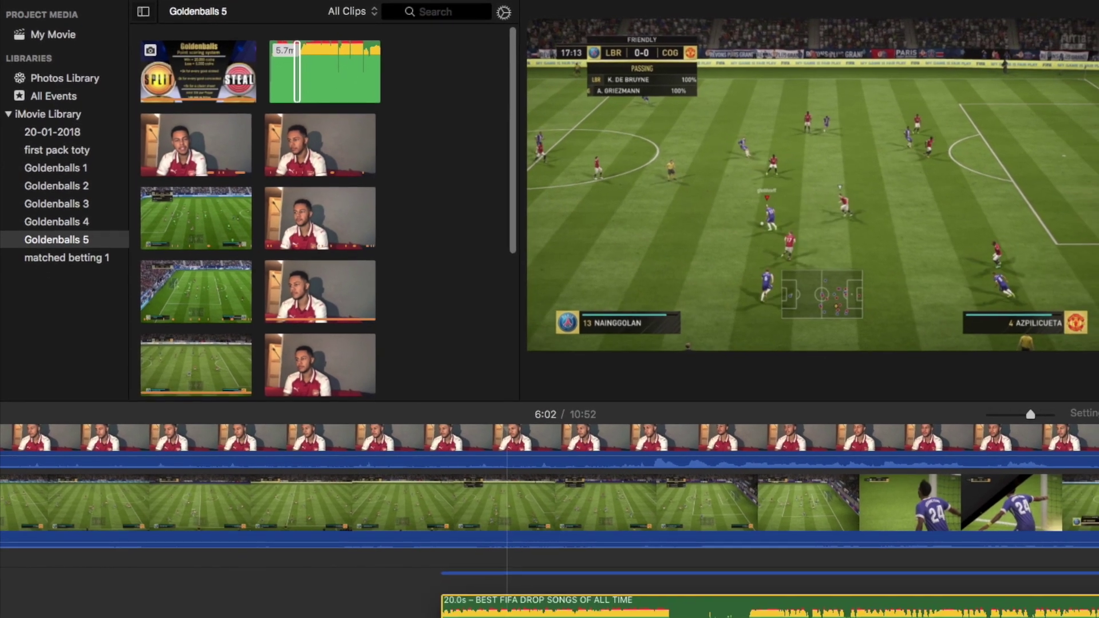
pyautogui.moveTo(505, 613)
pyautogui.mouseDown()
pyautogui.moveTo(438, 613)
pyautogui.moveTo(437, 596)
pyautogui.mouseUp()
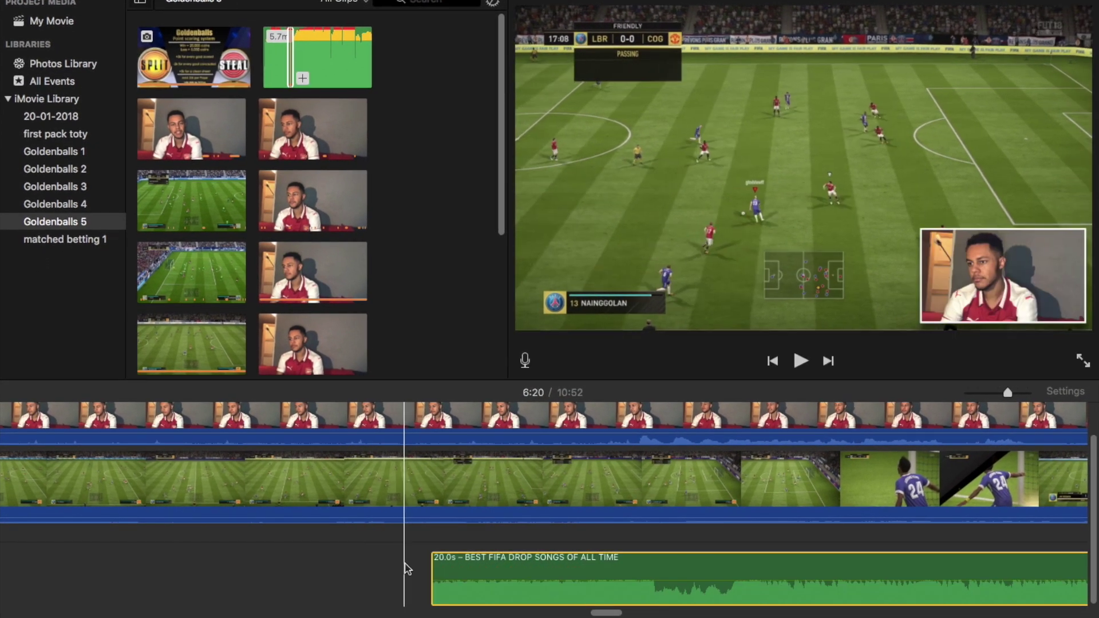
pyautogui.click(405, 569)
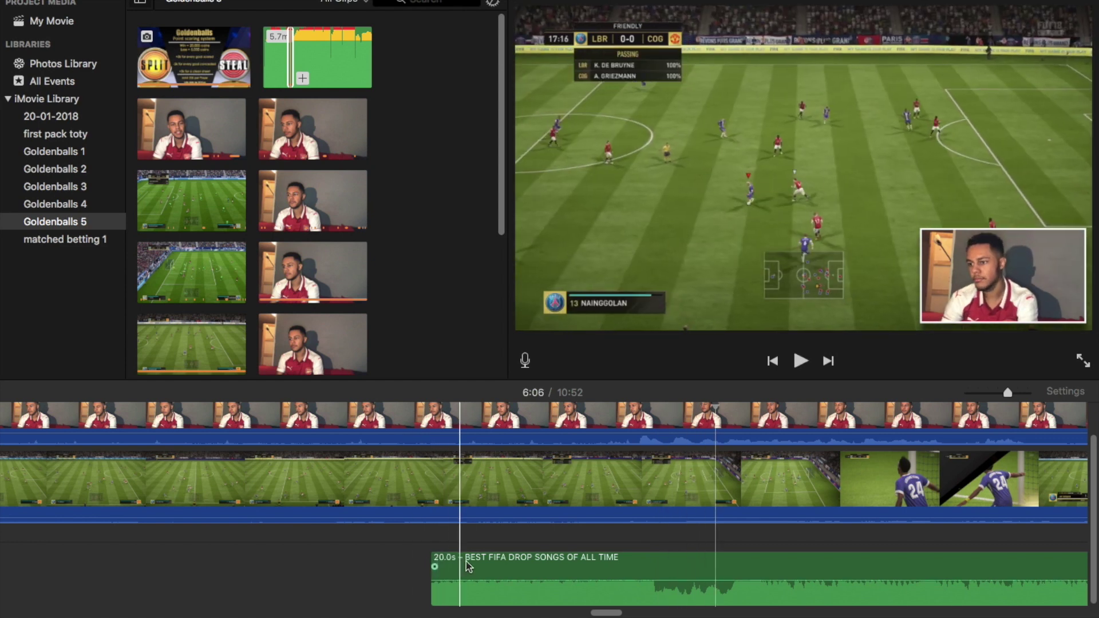
pyautogui.moveTo(476, 564); pyautogui.dragTo(416, 563)
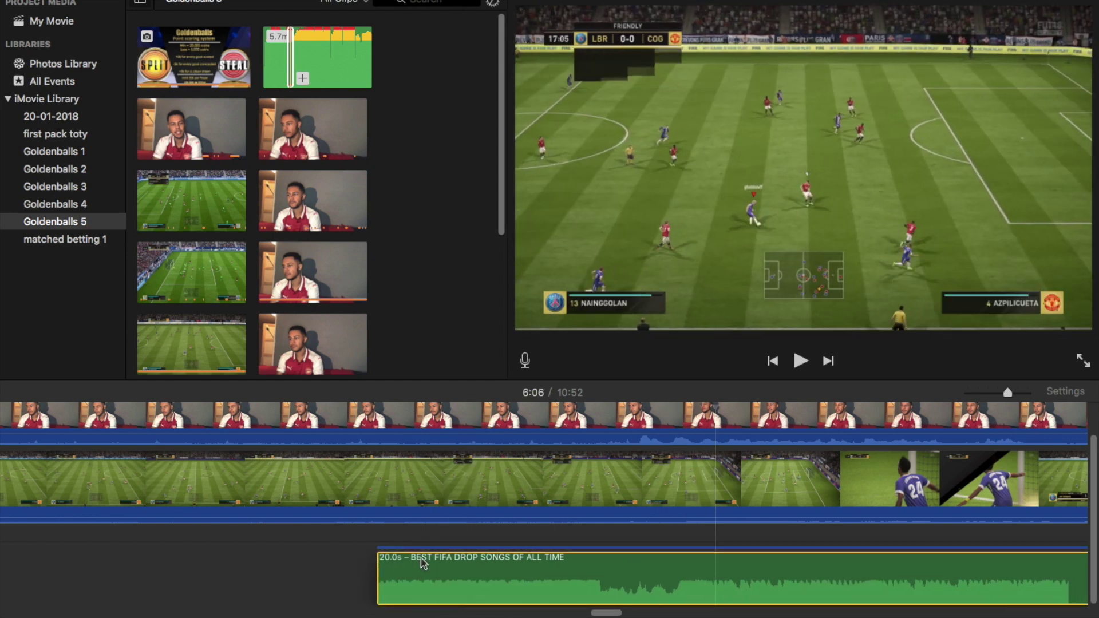
pyautogui.click(344, 562)
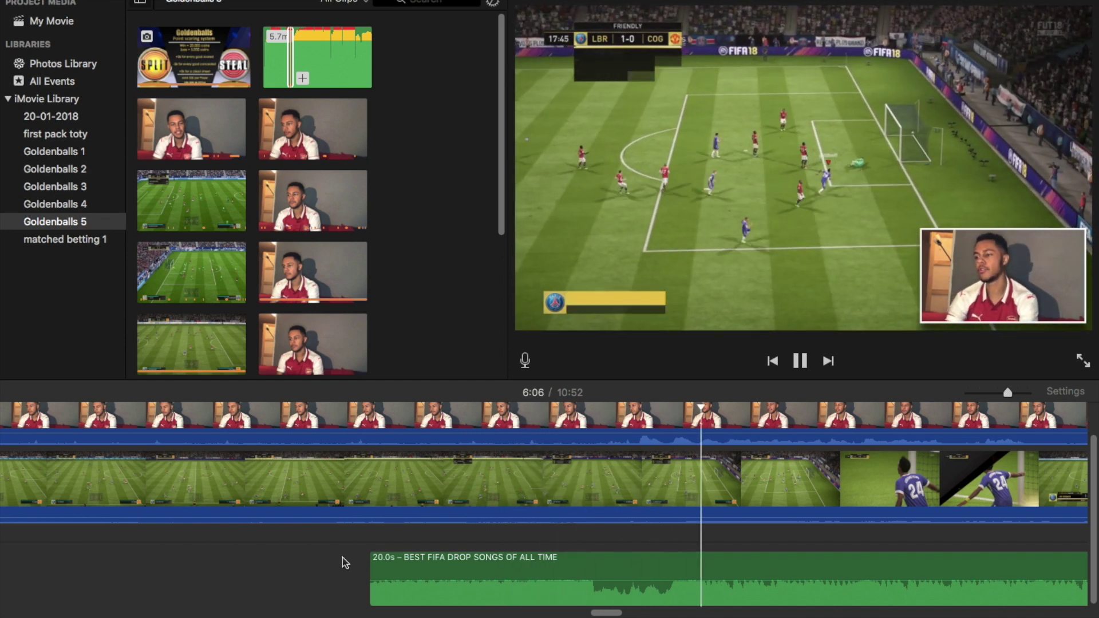
# - Lower the music clip volume to about 12% and play back to check
pyautogui.press('space')
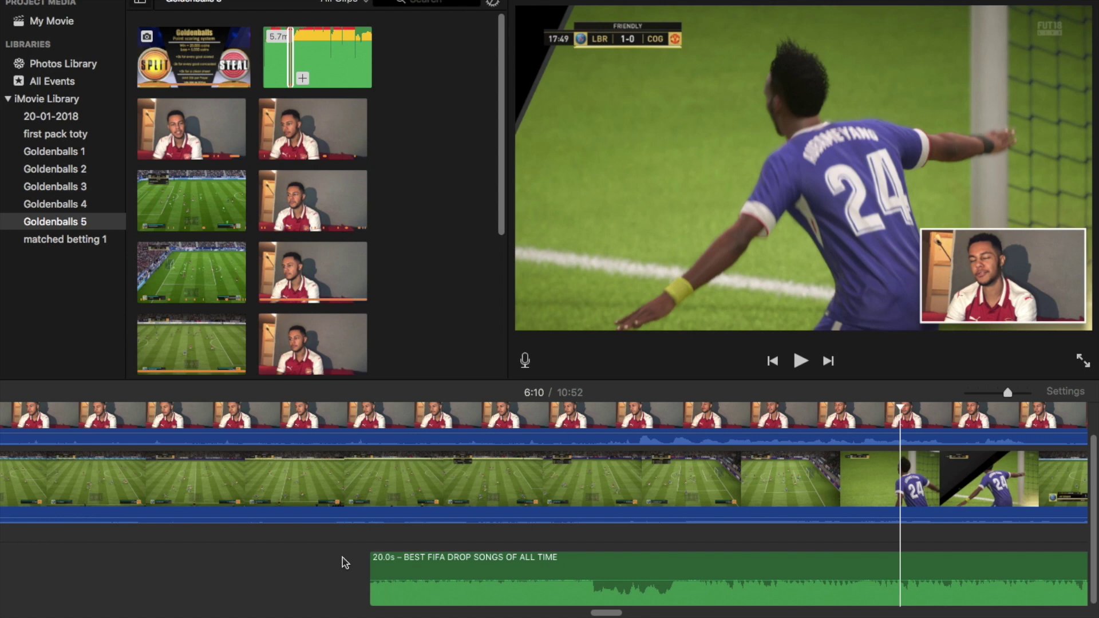
pyautogui.moveTo(397, 579); pyautogui.dragTo(398, 578)
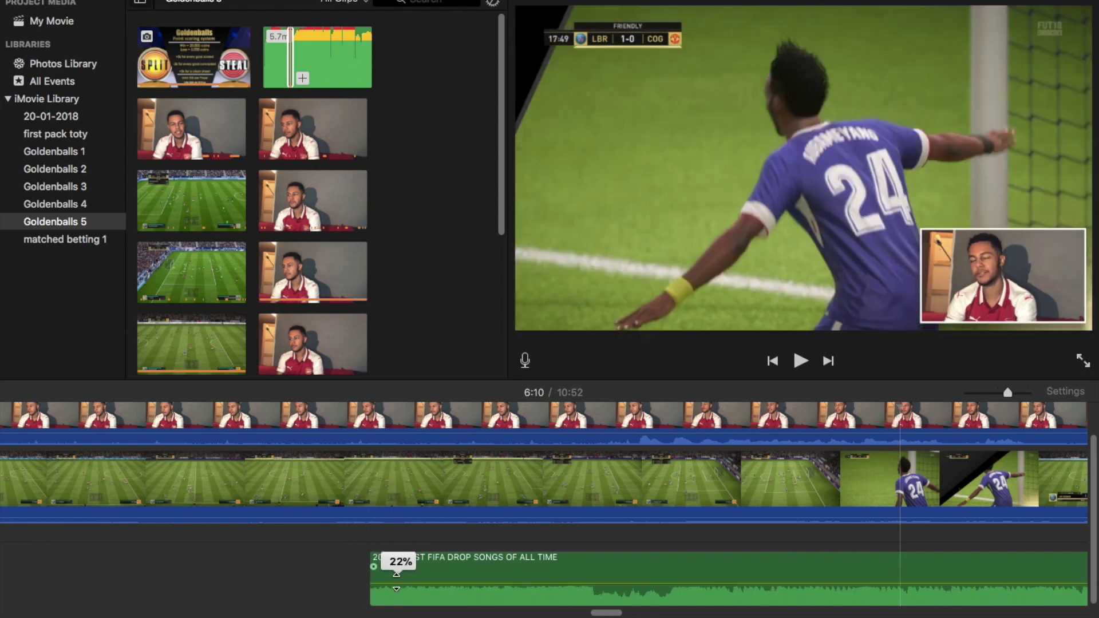
pyautogui.moveTo(396, 582); pyautogui.dragTo(396, 584)
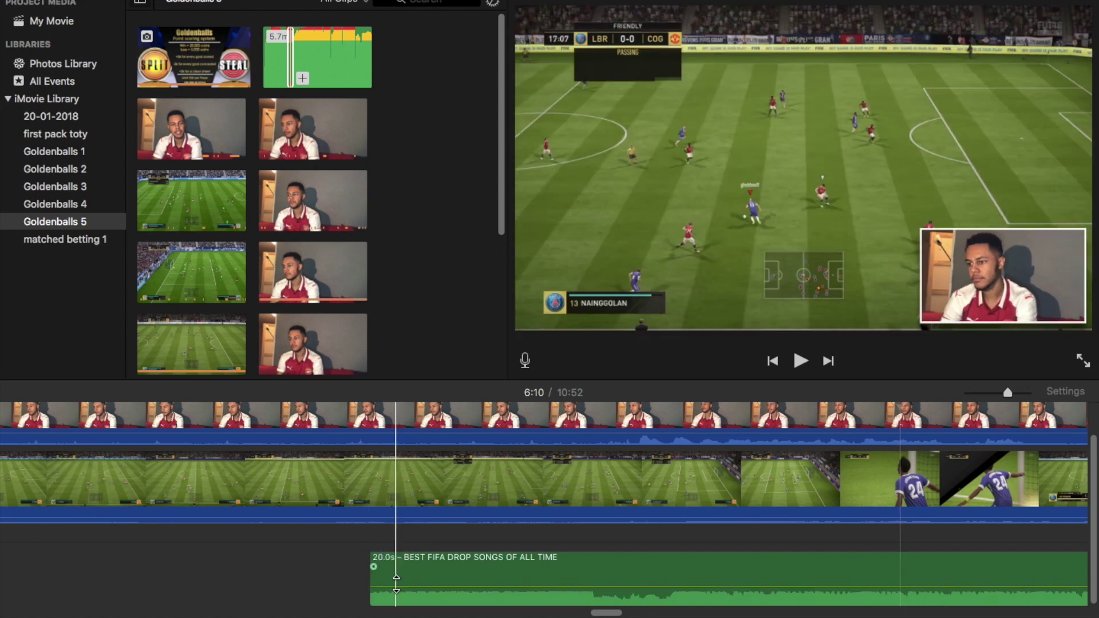
pyautogui.press('space')
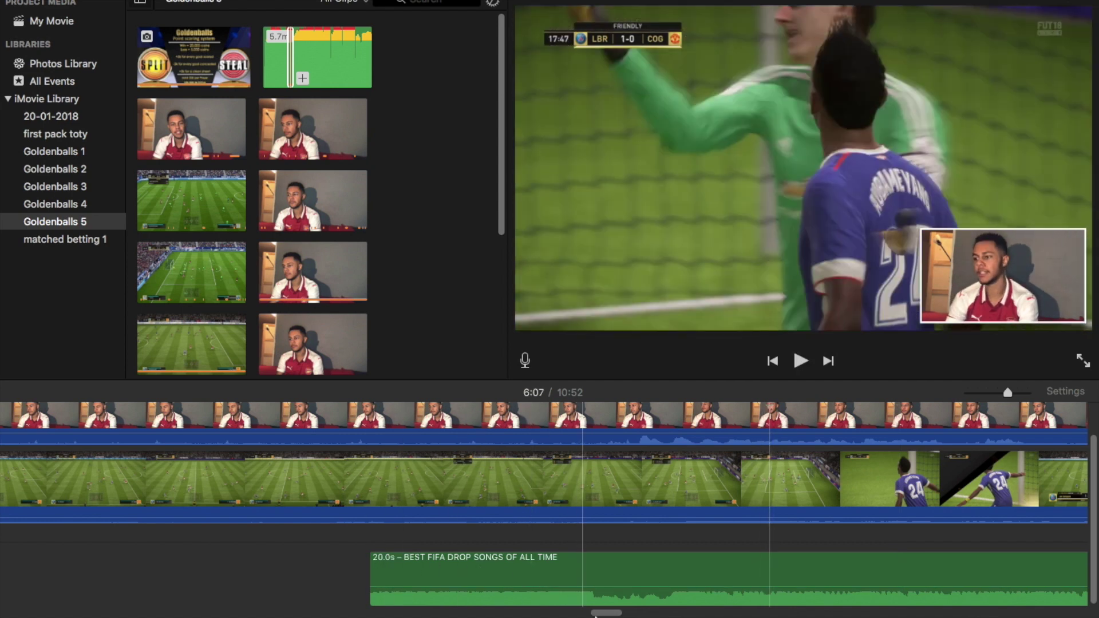
pyautogui.moveTo(606, 613); pyautogui.dragTo(611, 614)
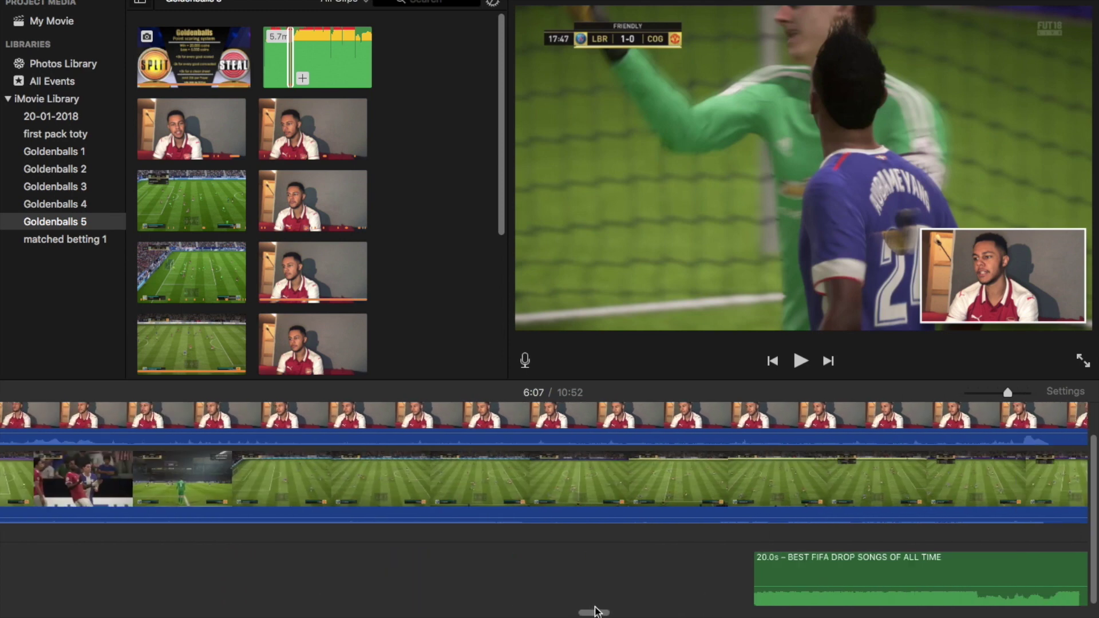
pyautogui.moveTo(610, 614); pyautogui.dragTo(890, 614)
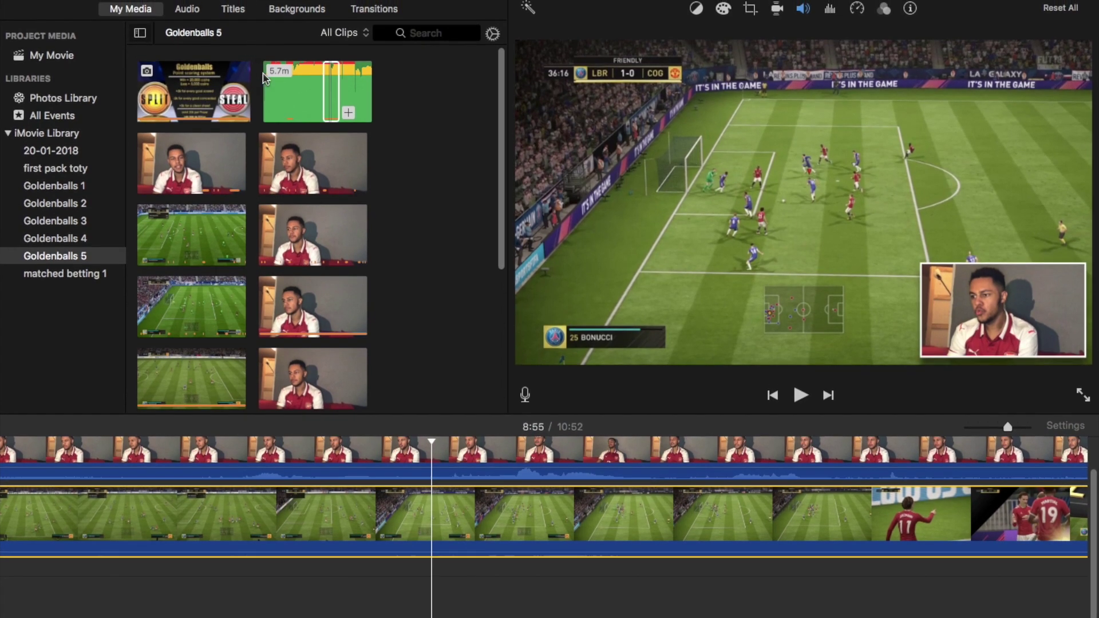
# - Check the noise reduction and equalizer settings, leaving the preset on Flat
pyautogui.click(265, 78)
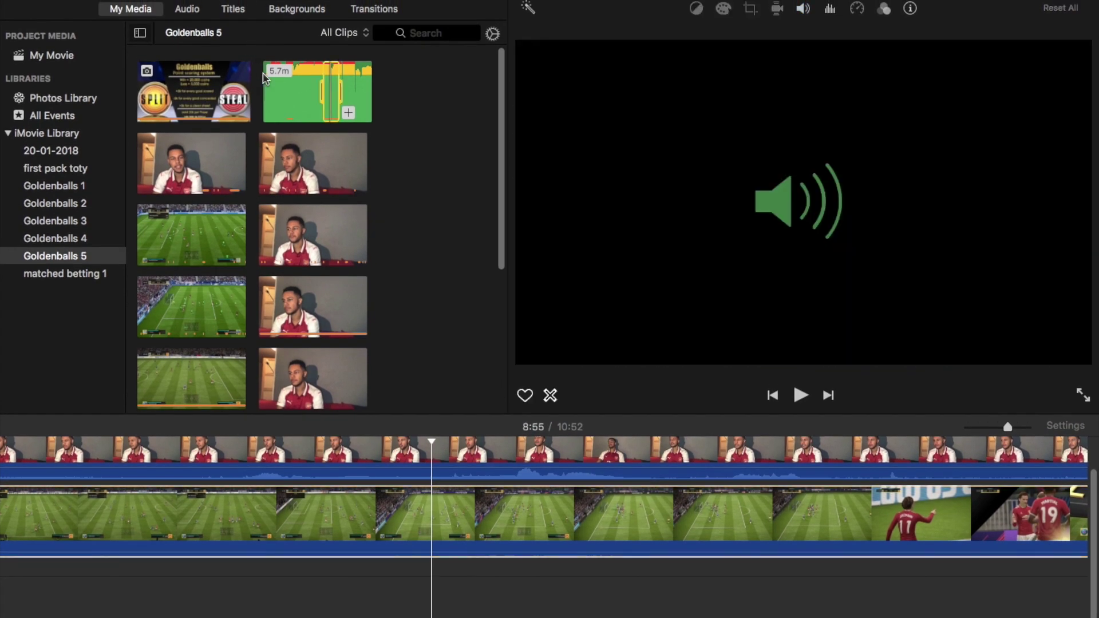
pyautogui.click(432, 515)
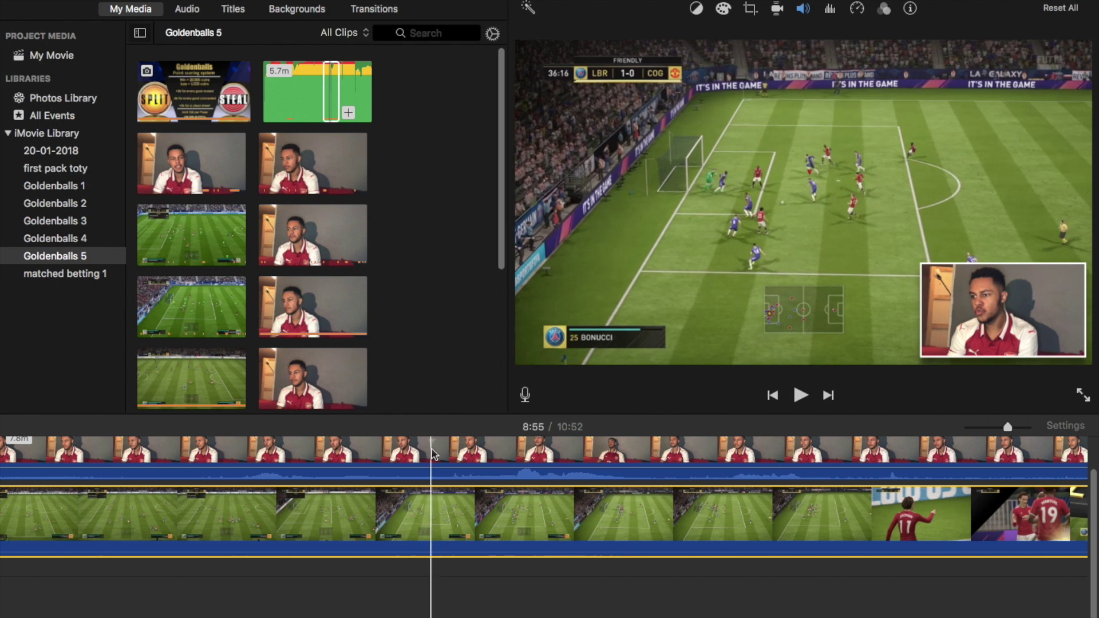
pyautogui.click(432, 454)
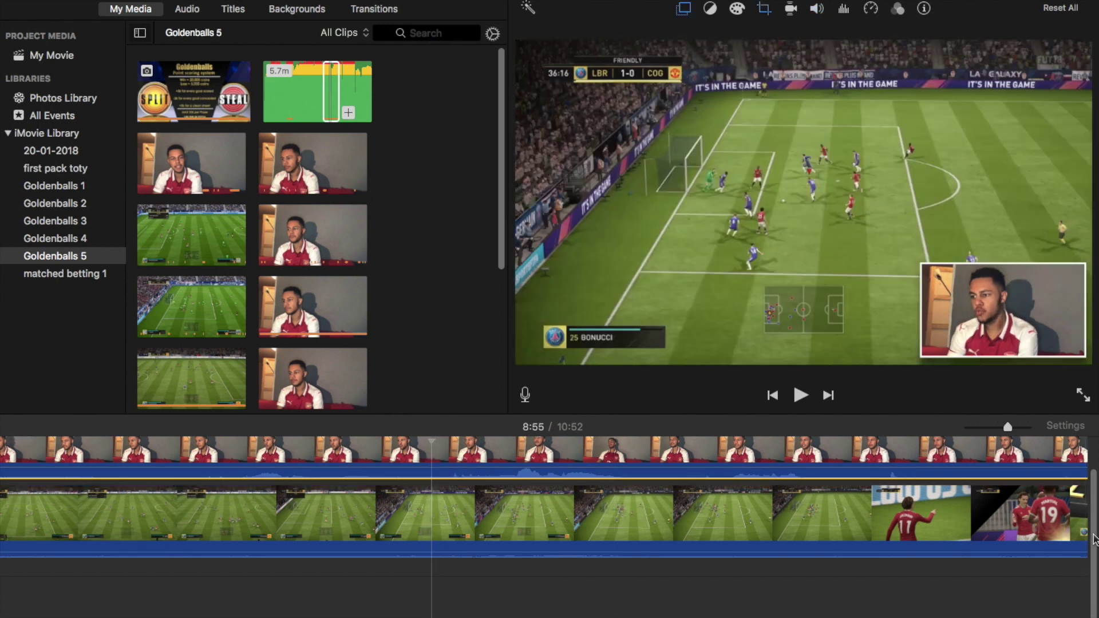
pyautogui.scroll(1, 1095, 517)
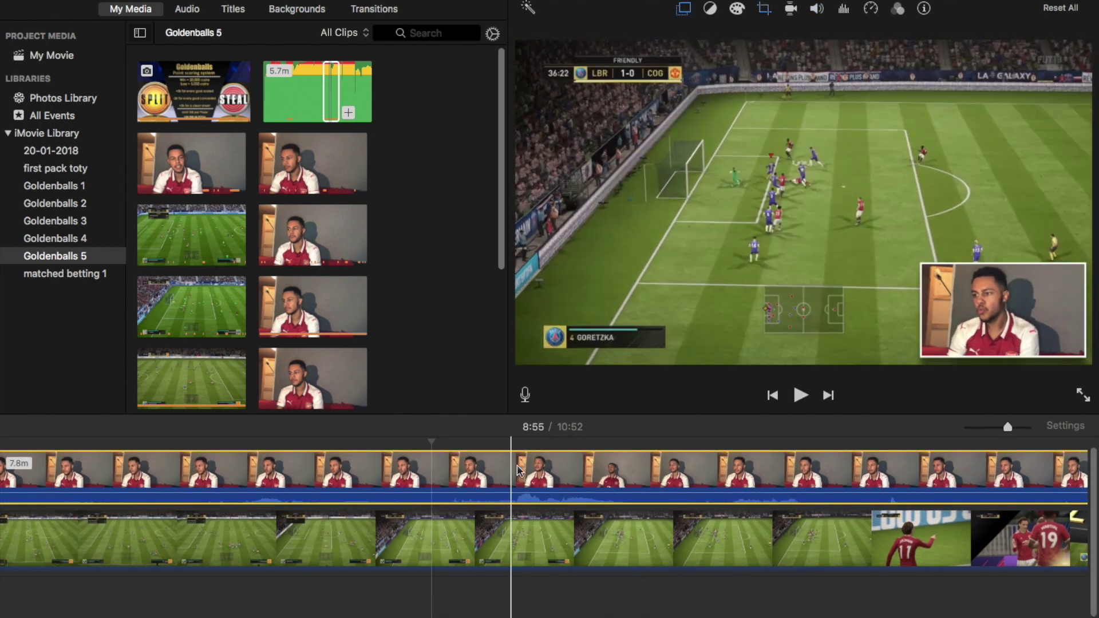
pyautogui.click(843, 10)
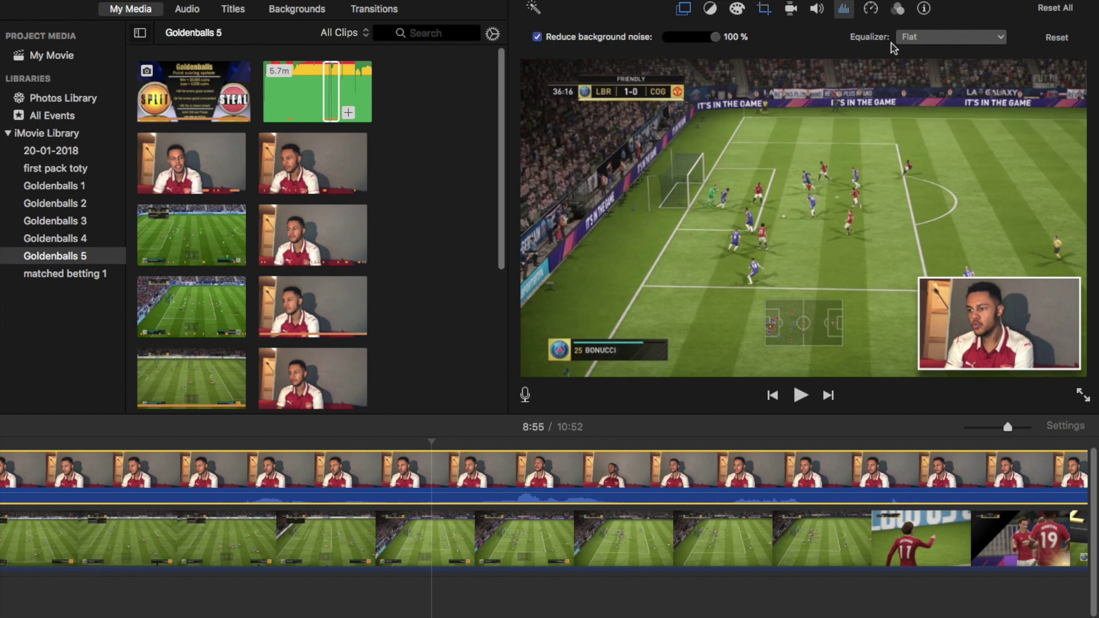
pyautogui.click(912, 39)
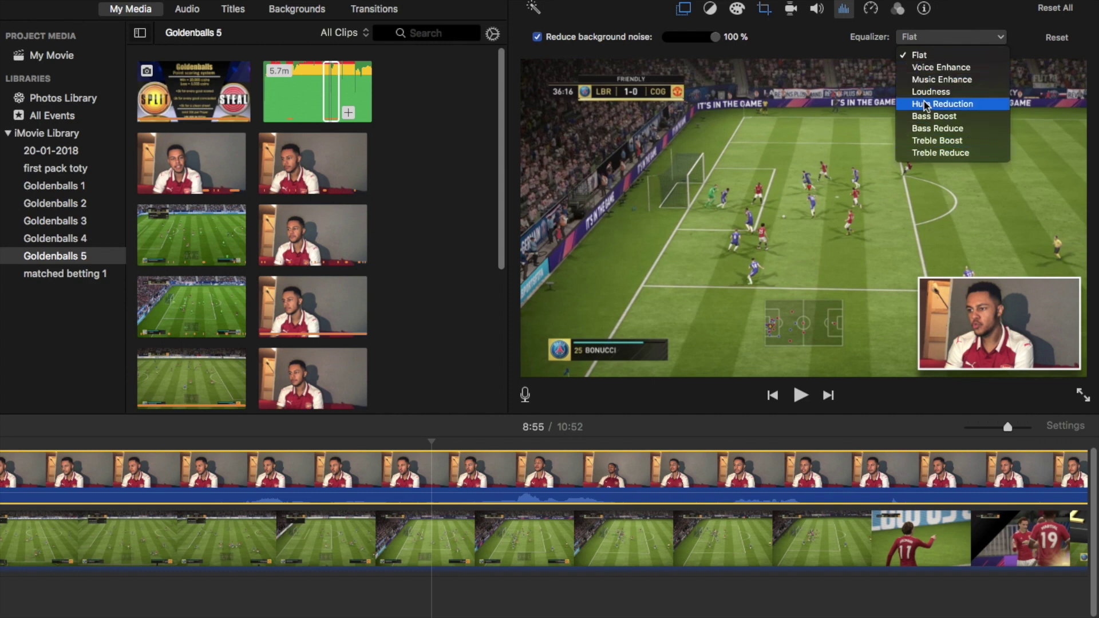
pyautogui.click(924, 57)
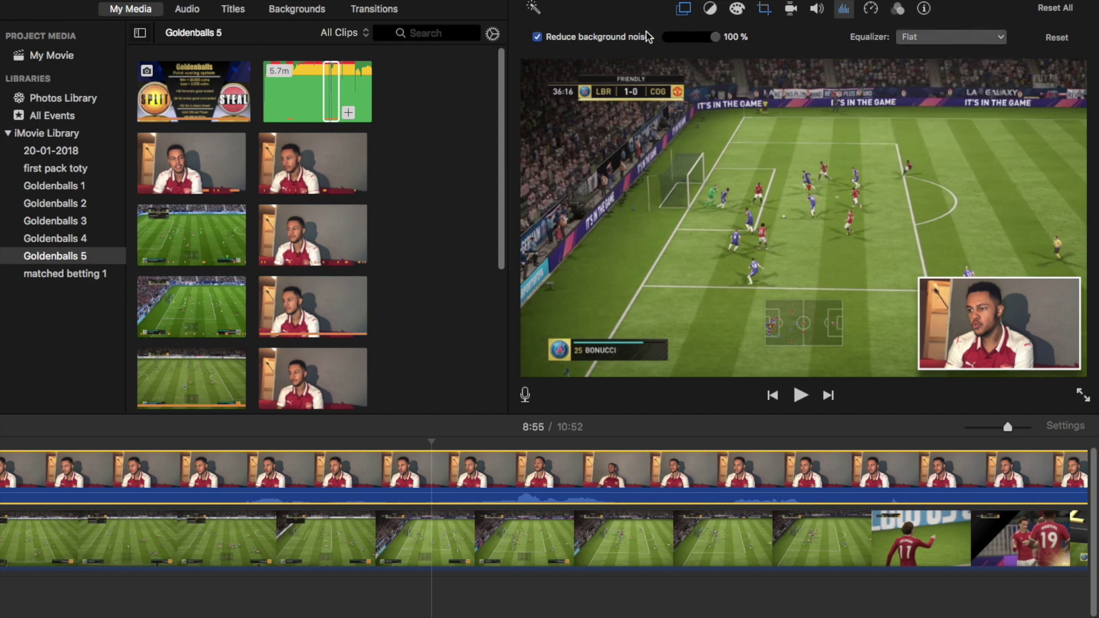
# - Lower the gameplay clip's volume to 4% and play back around 9:03
pyautogui.click(490, 449)
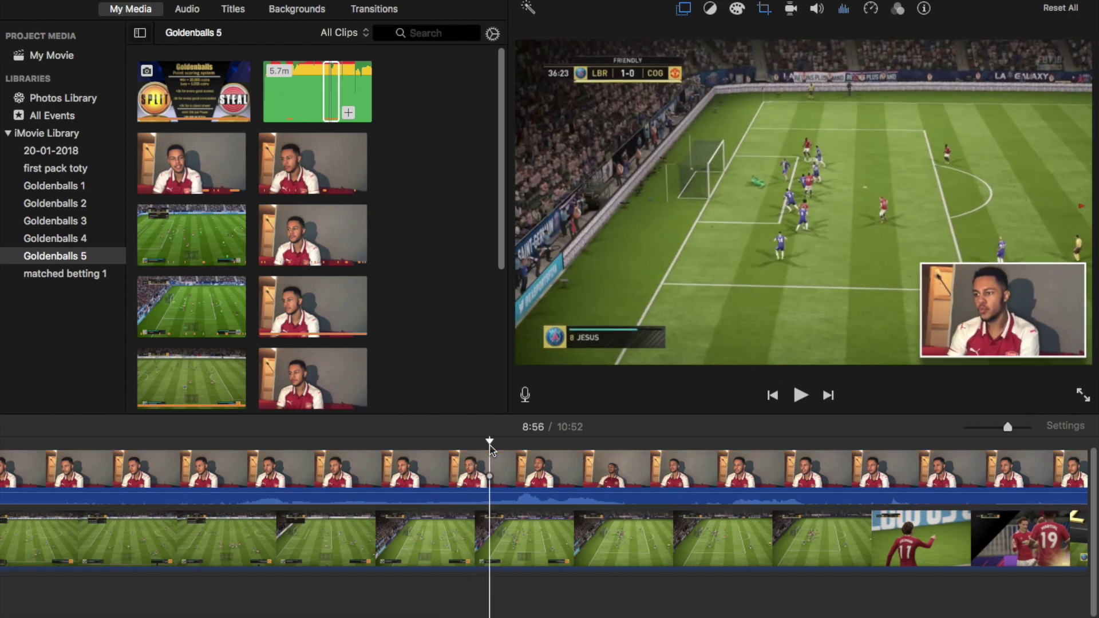
pyautogui.press('space')
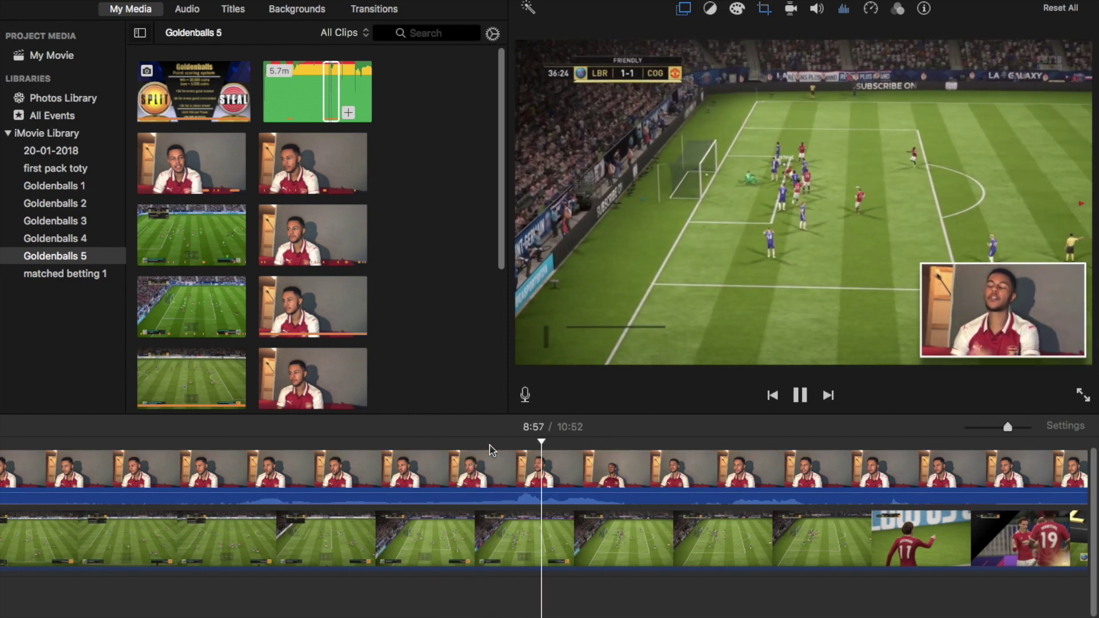
pyautogui.click(815, 498)
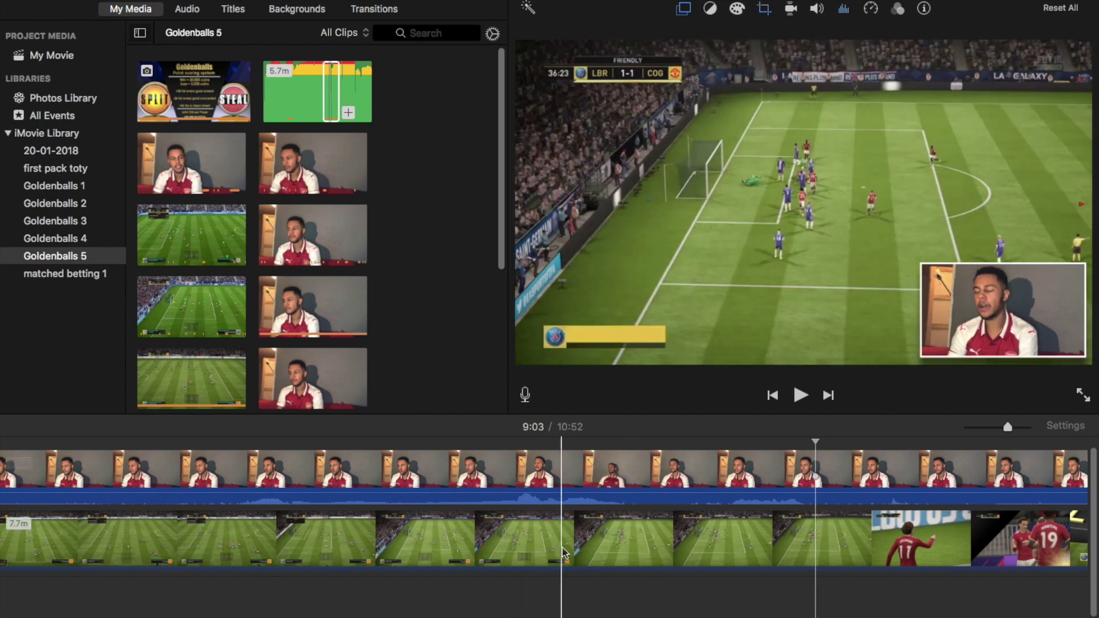
pyautogui.scroll(-2, 1094, 532)
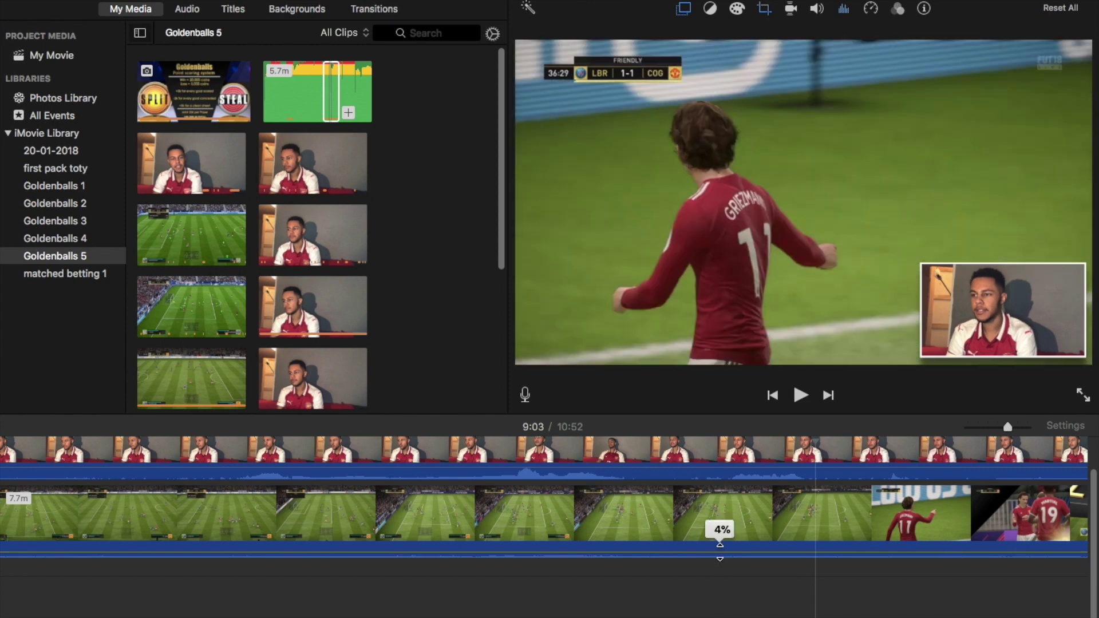
pyautogui.moveTo(720, 552); pyautogui.dragTo(718, 547)
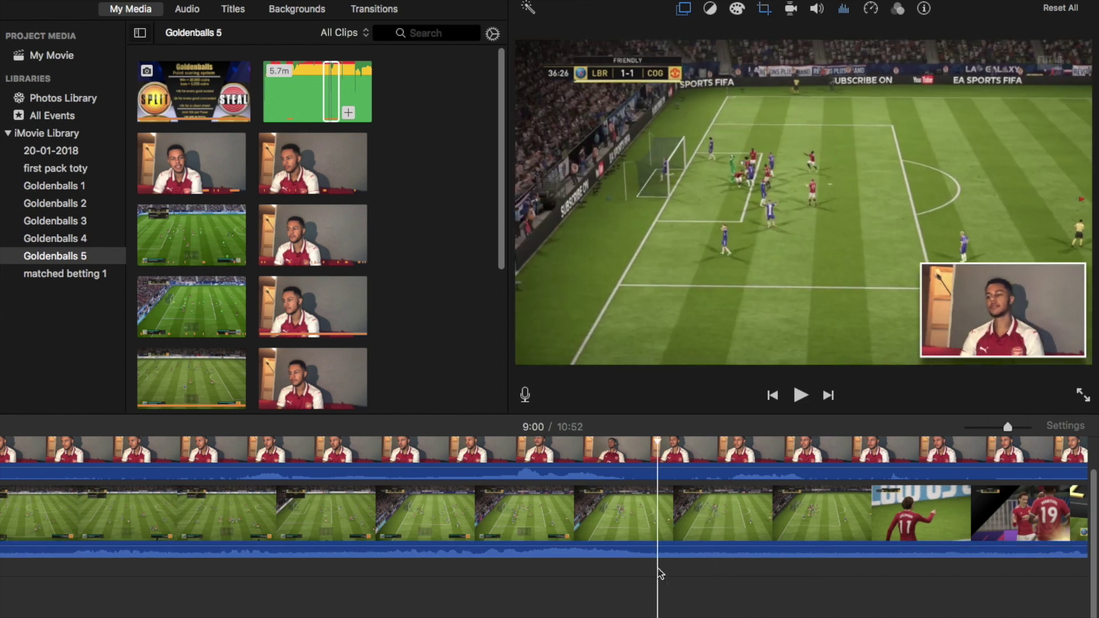
pyautogui.press('space')
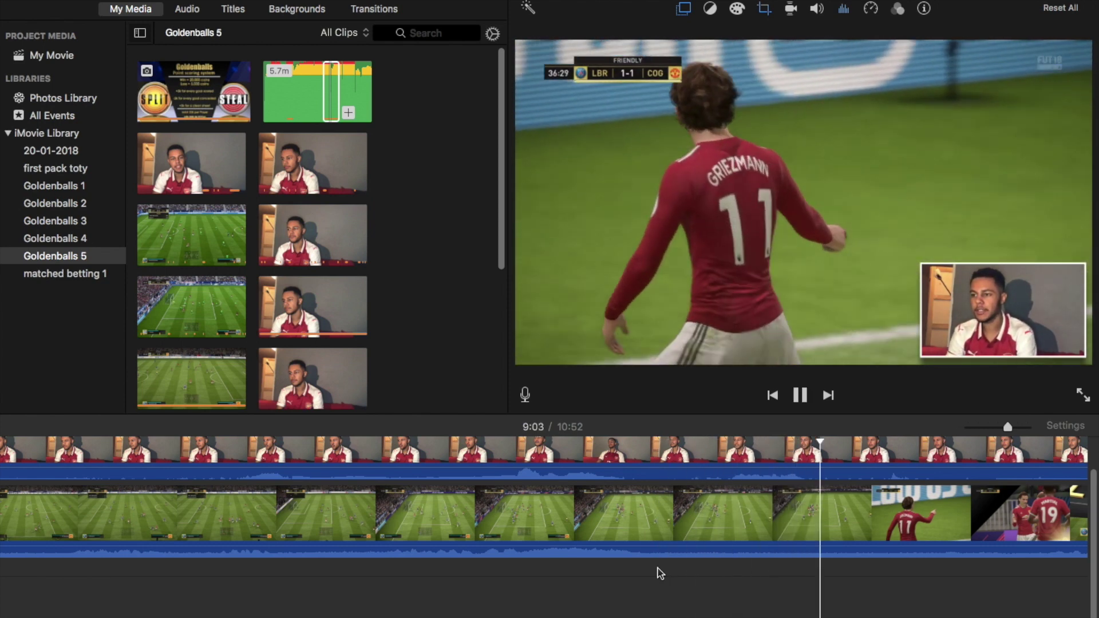
pyautogui.press('space')
pyautogui.click(814, 452)
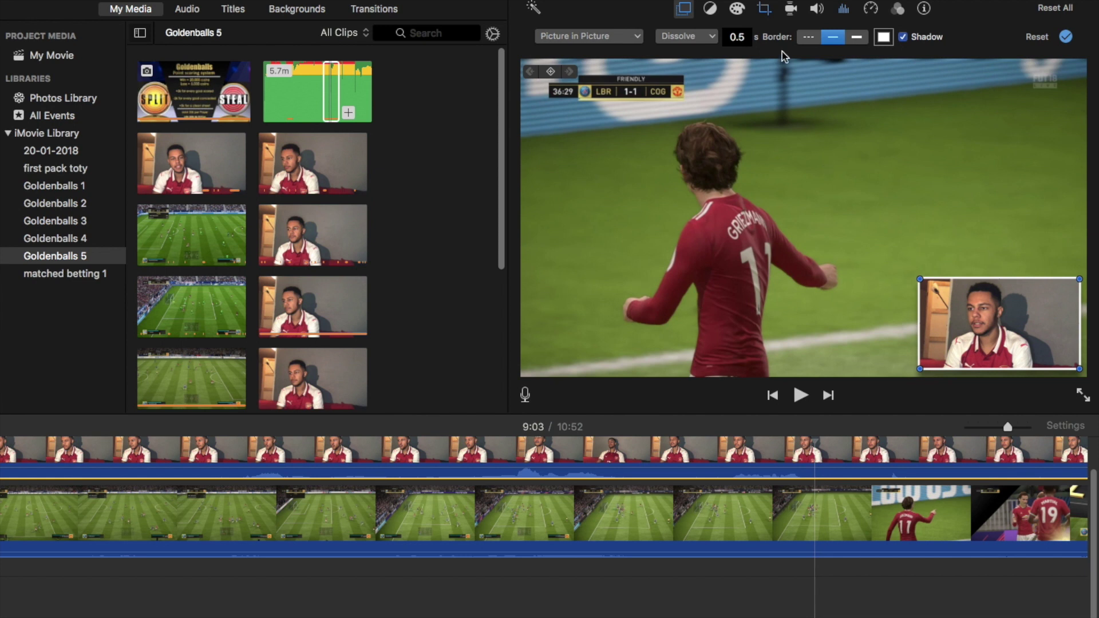
# - Crop the facecam to frame the presenter's face and shoulders
pyautogui.click(764, 10)
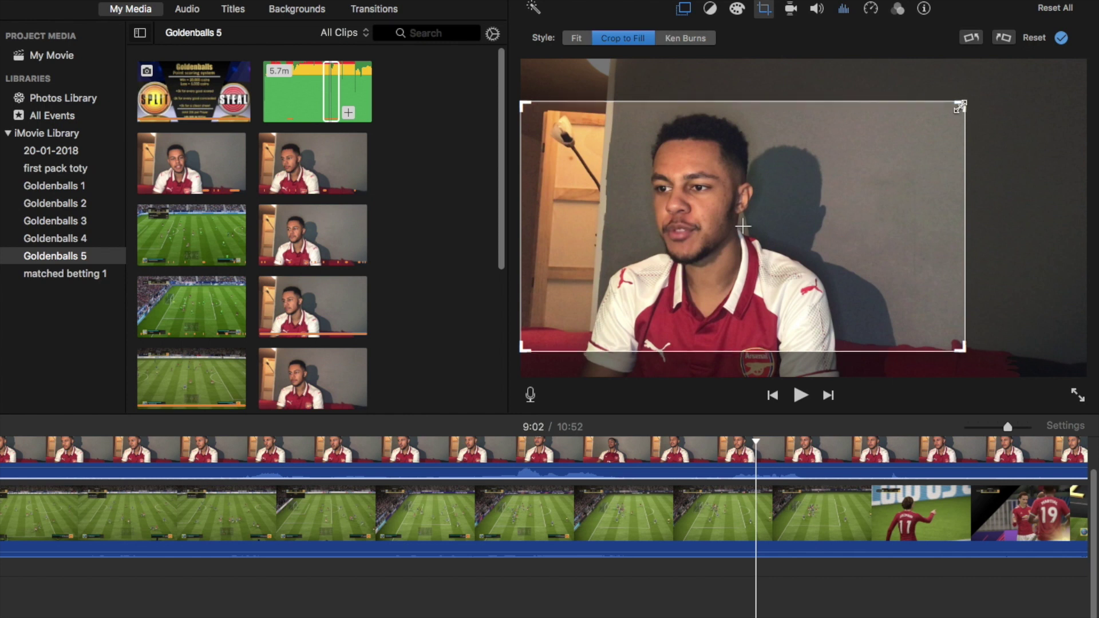
pyautogui.moveTo(963, 108); pyautogui.dragTo(1049, 60)
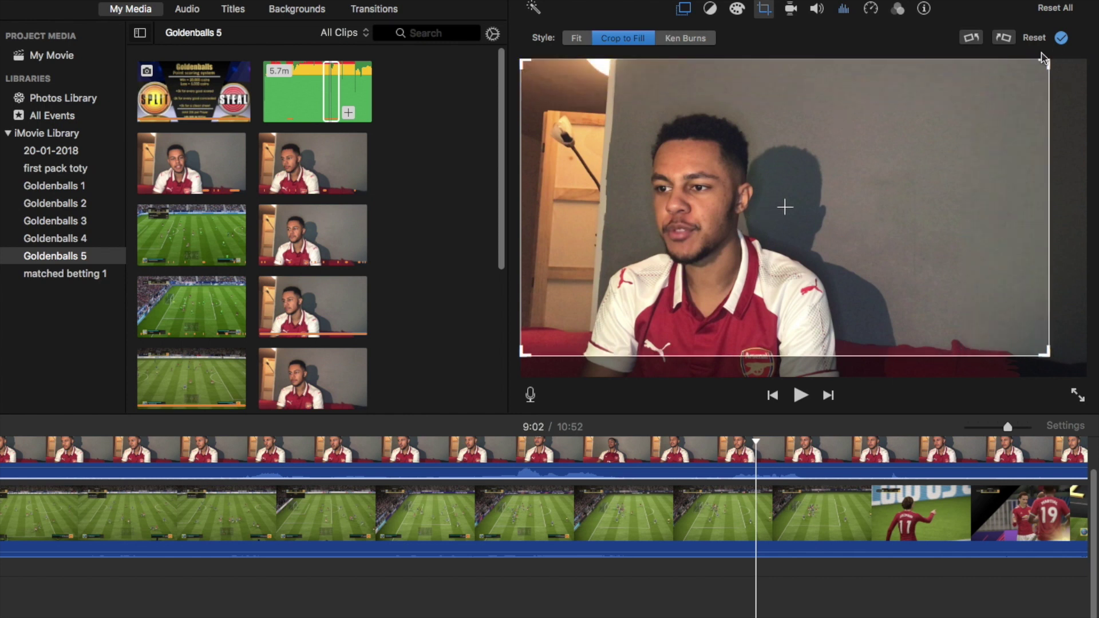
pyautogui.moveTo(1045, 63); pyautogui.dragTo(915, 103)
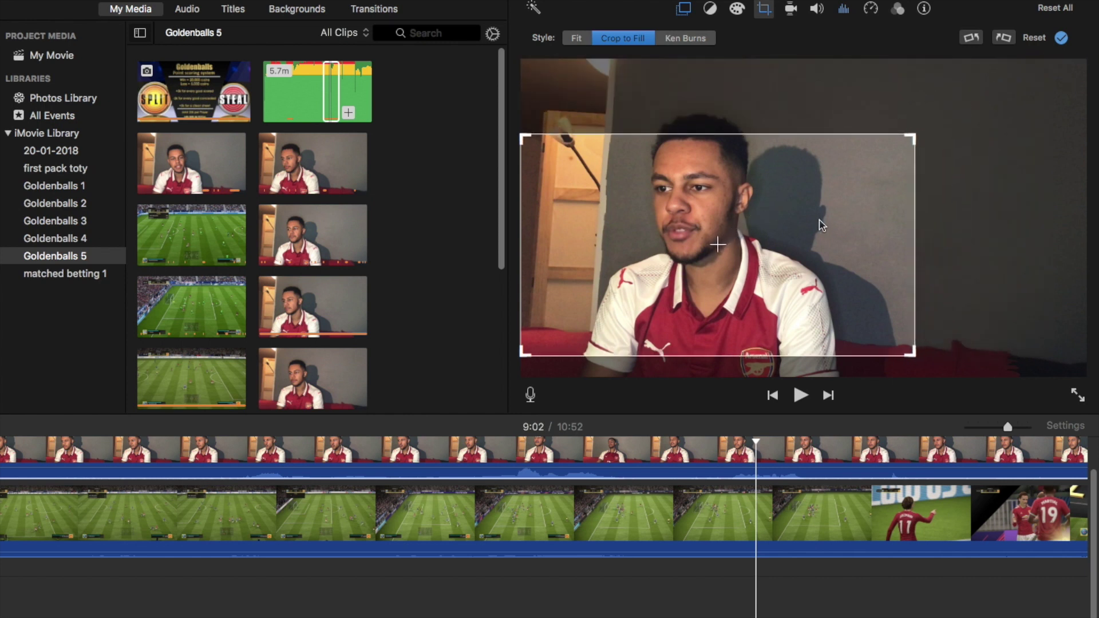
pyautogui.moveTo(821, 235); pyautogui.dragTo(806, 197)
pyautogui.moveTo(910, 100); pyautogui.dragTo(631, 236)
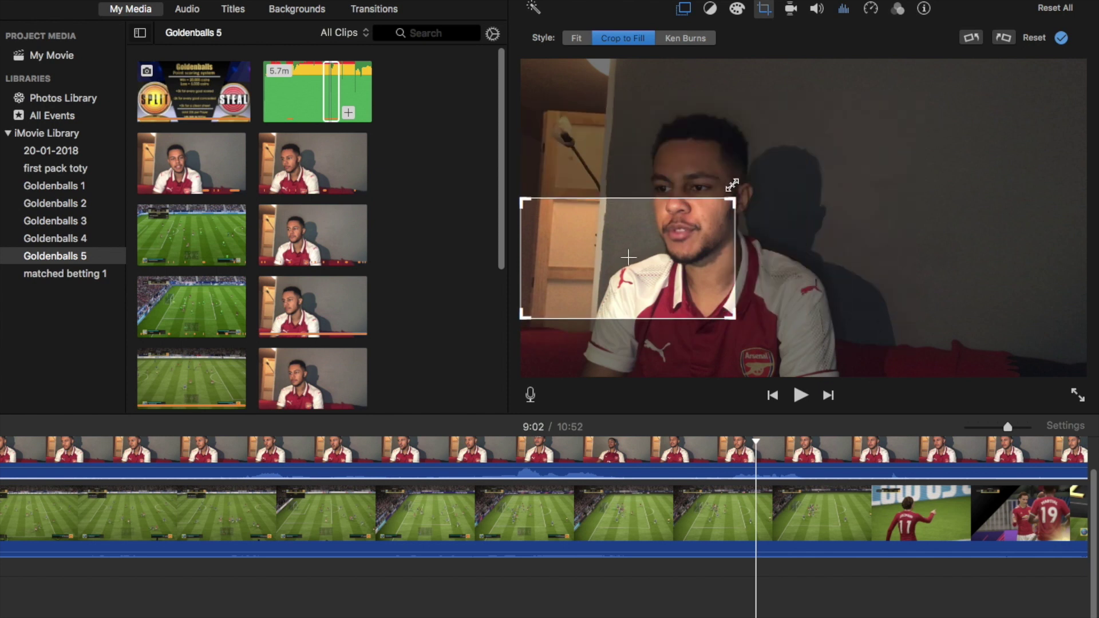
pyautogui.moveTo(595, 278); pyautogui.dragTo(687, 189)
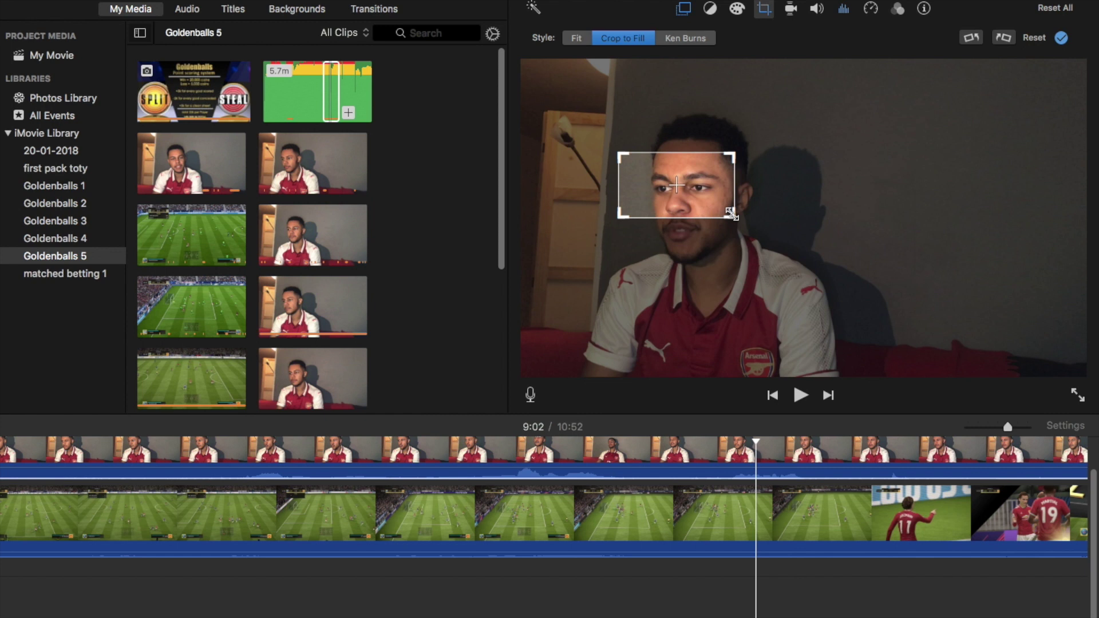
pyautogui.moveTo(731, 213); pyautogui.dragTo(958, 346)
pyautogui.moveTo(791, 265)
pyautogui.mouseDown()
pyautogui.moveTo(661, 222)
pyautogui.moveTo(704, 223)
pyautogui.mouseUp()
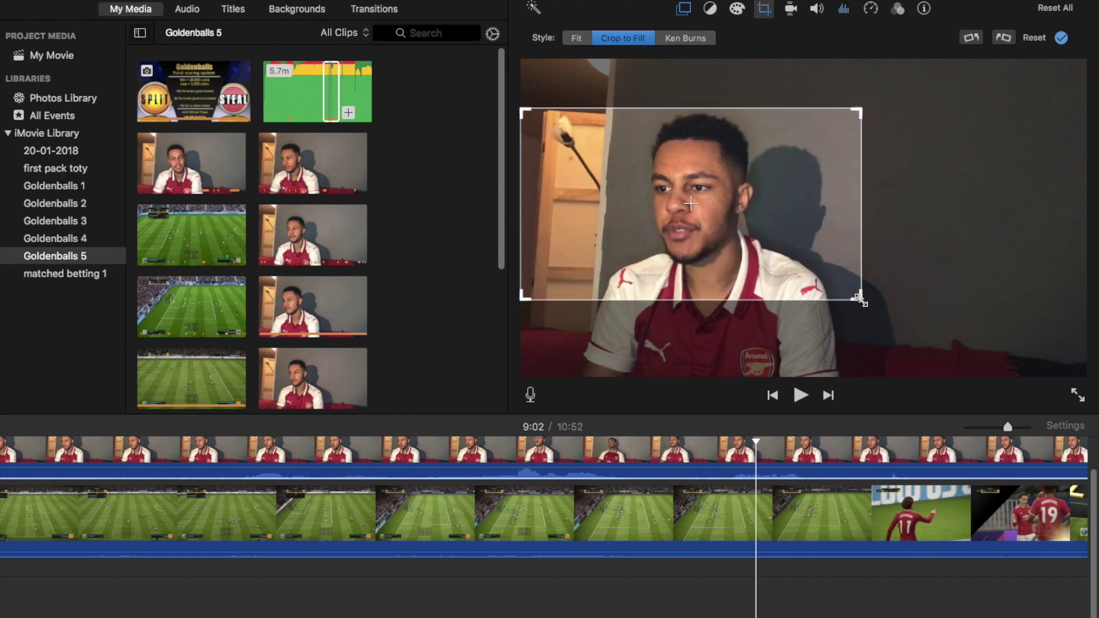
pyautogui.moveTo(859, 299); pyautogui.dragTo(925, 347)
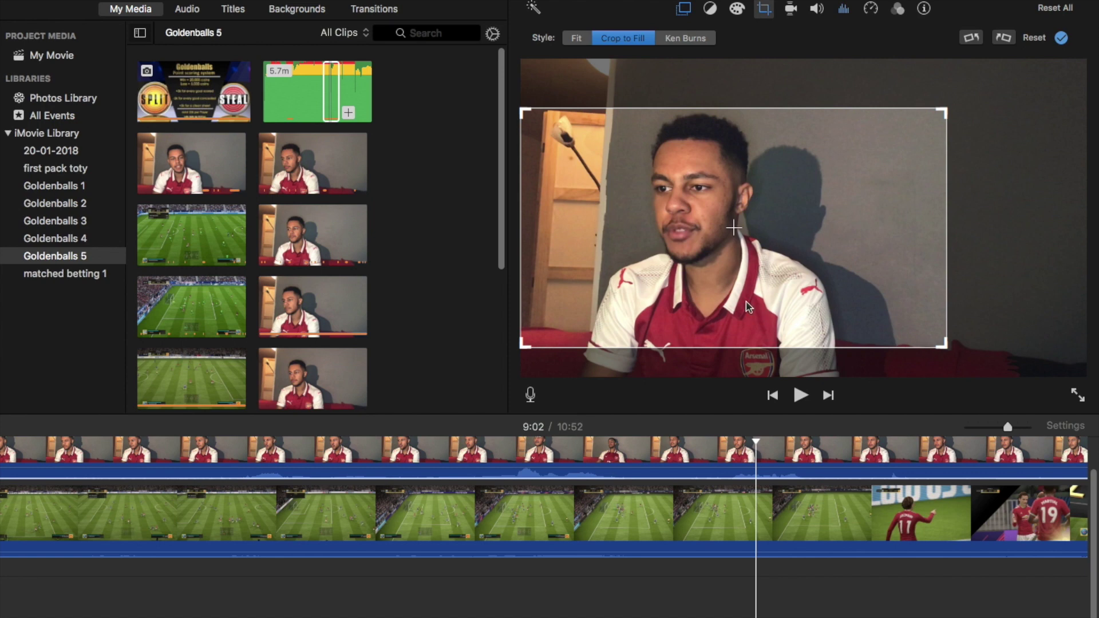
pyautogui.click(737, 8)
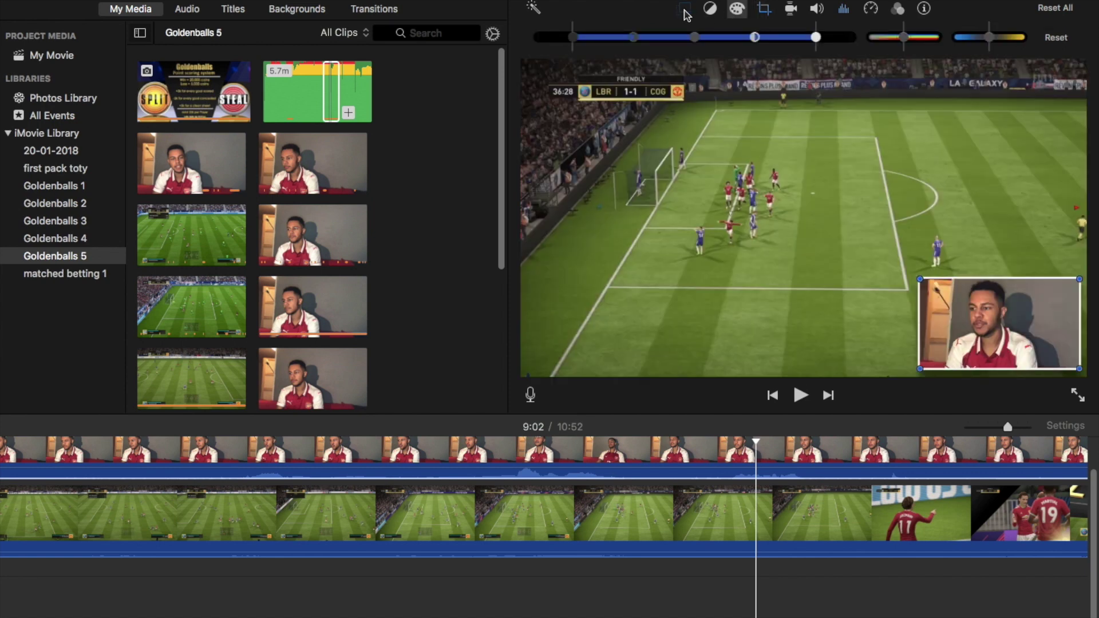
# - Move the 7.7-minute gameplay clip to a new spot under the facecam overlay
pyautogui.click(684, 9)
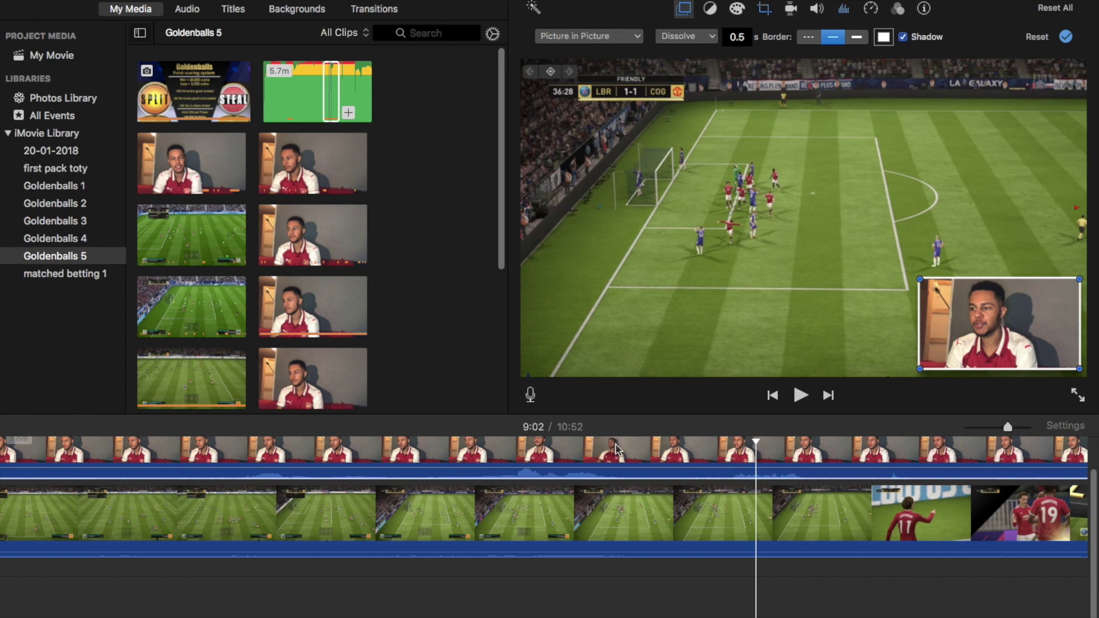
pyautogui.click(621, 515)
pyautogui.moveTo(606, 515)
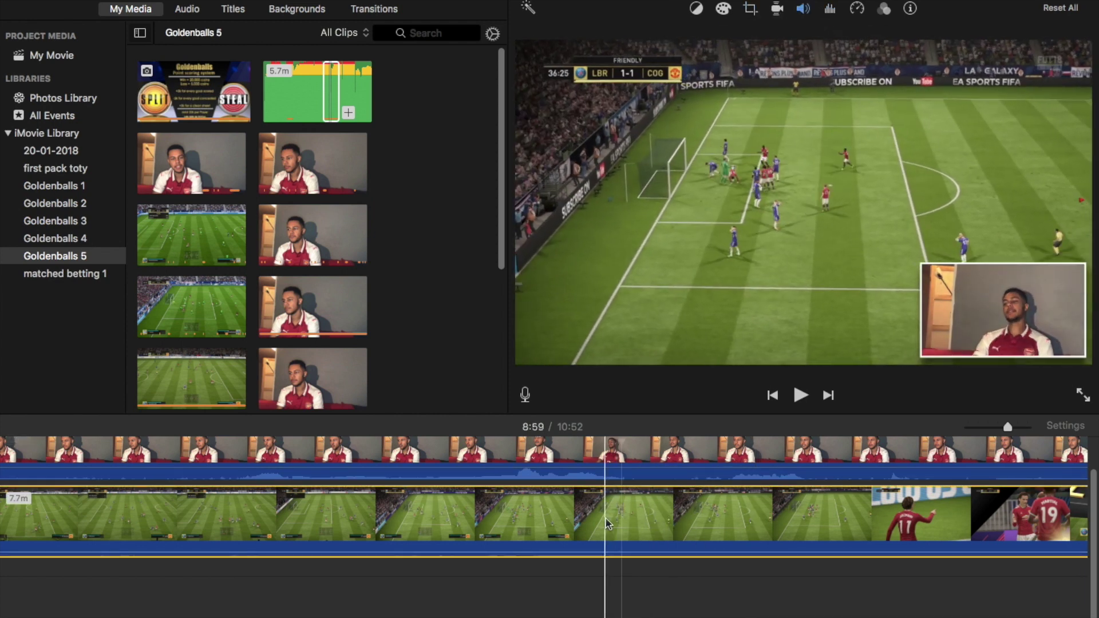
pyautogui.moveTo(608, 523)
pyautogui.mouseDown()
pyautogui.moveTo(657, 462)
pyautogui.moveTo(682, 512)
pyautogui.mouseUp()
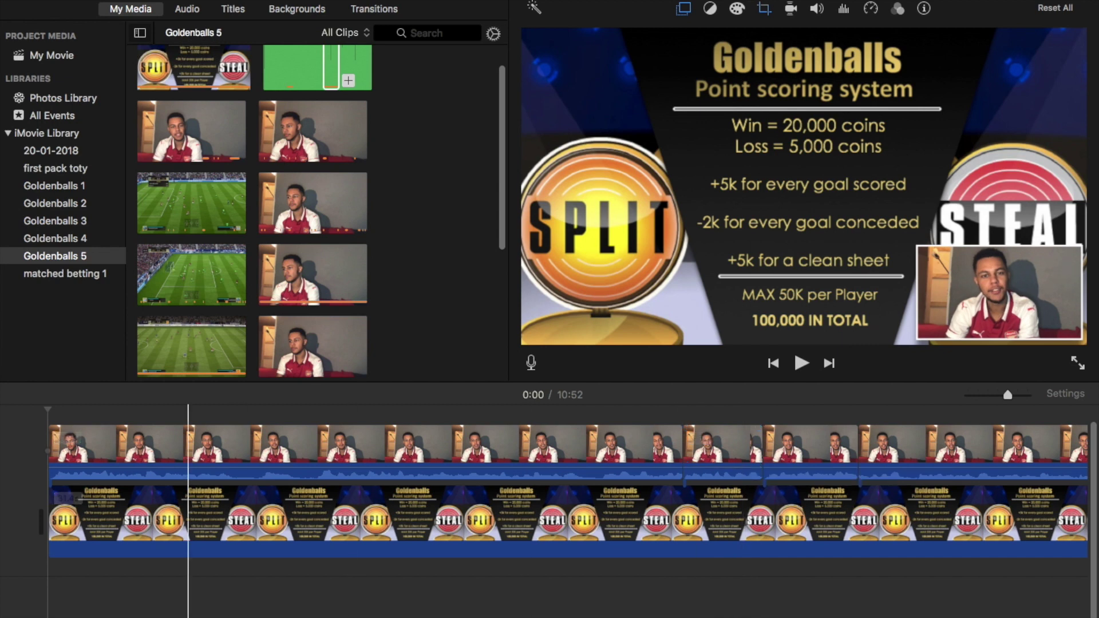
pyautogui.hscroll(5, 544, 493)
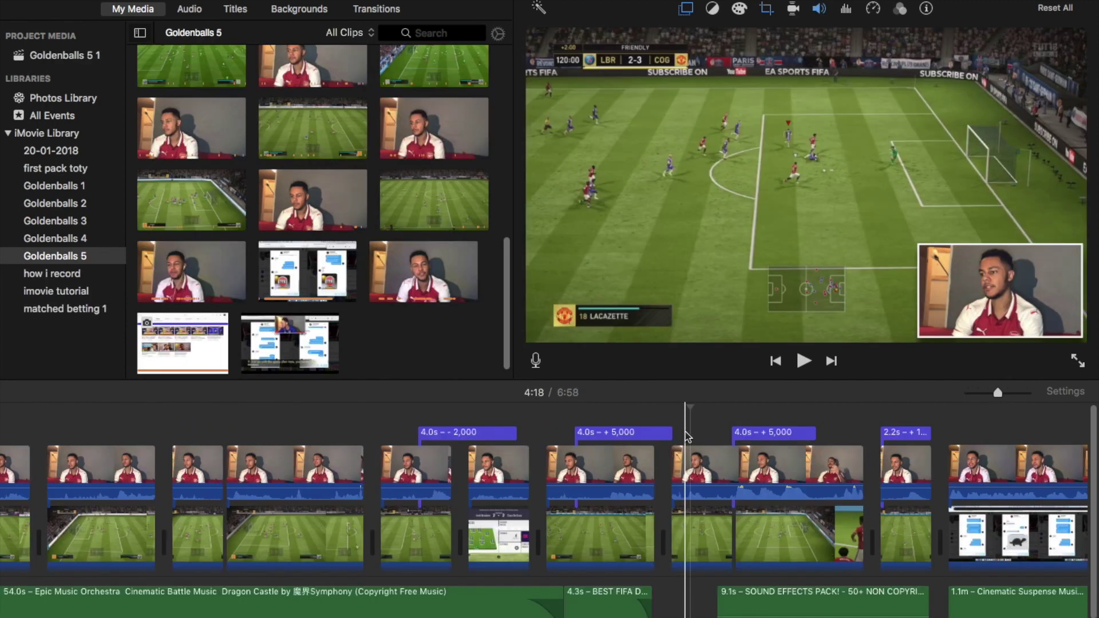
# - Preview the video and select the short 3.0s gameplay clip
pyautogui.press('space')
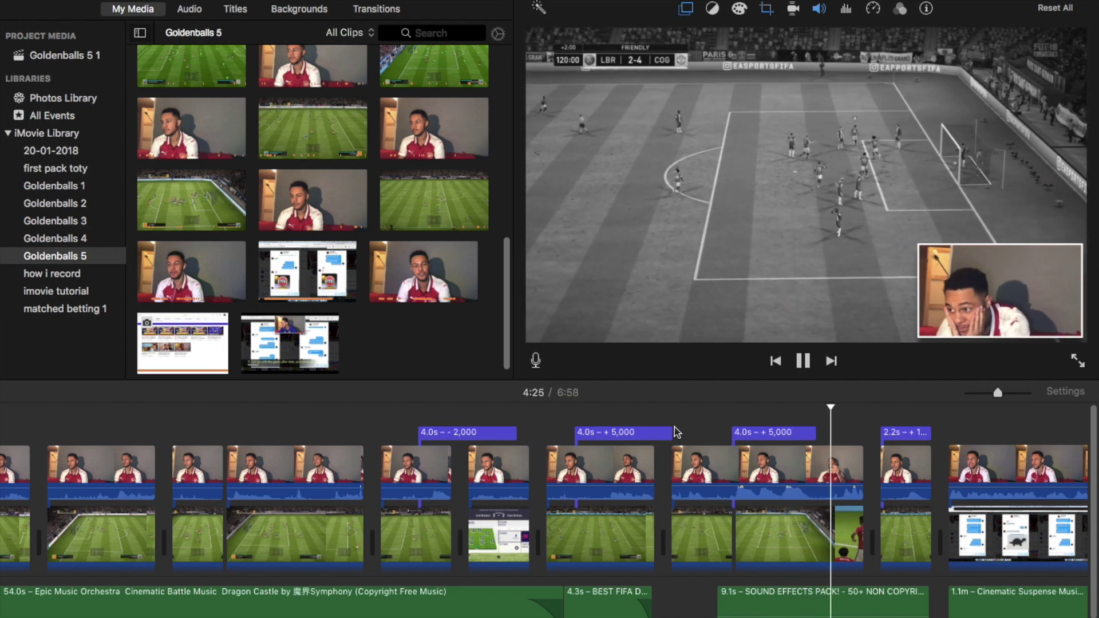
pyautogui.click(796, 543)
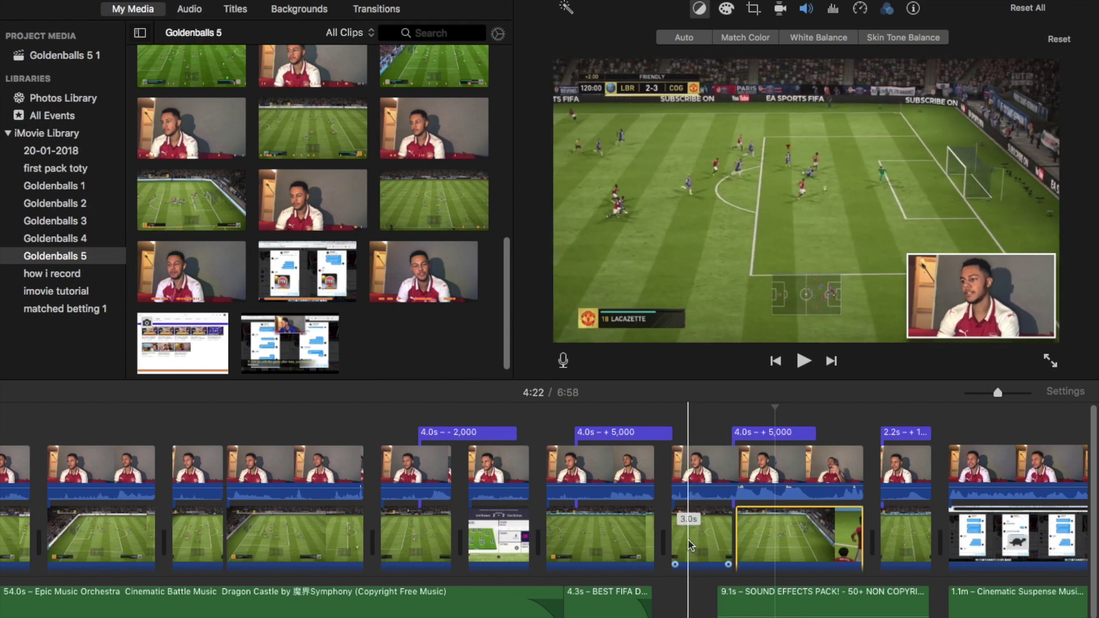
pyautogui.press('space')
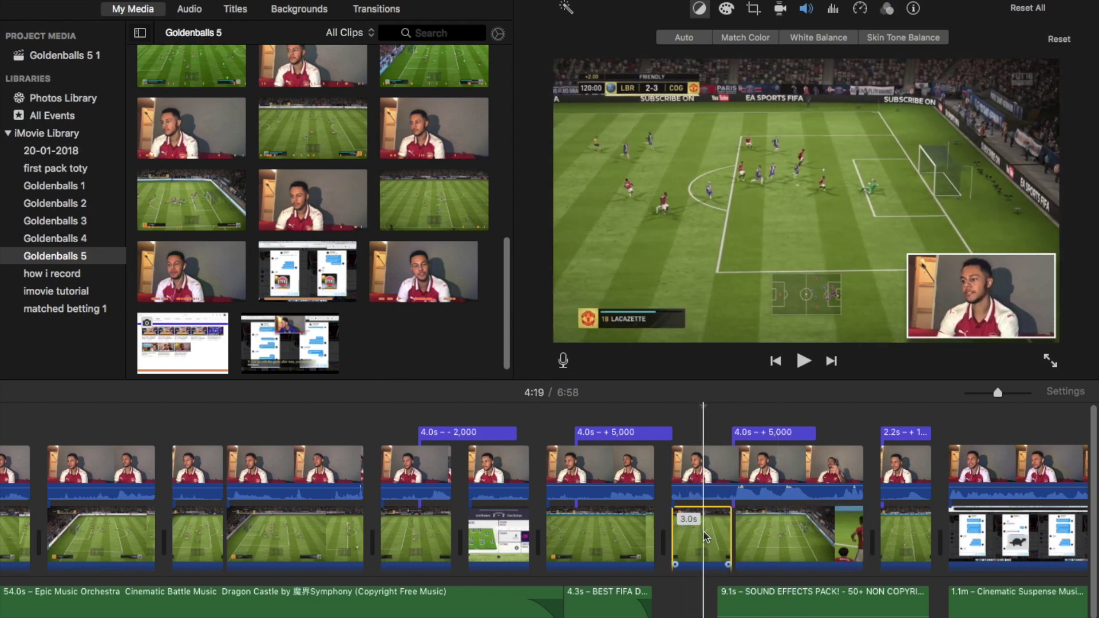
pyautogui.click(887, 9)
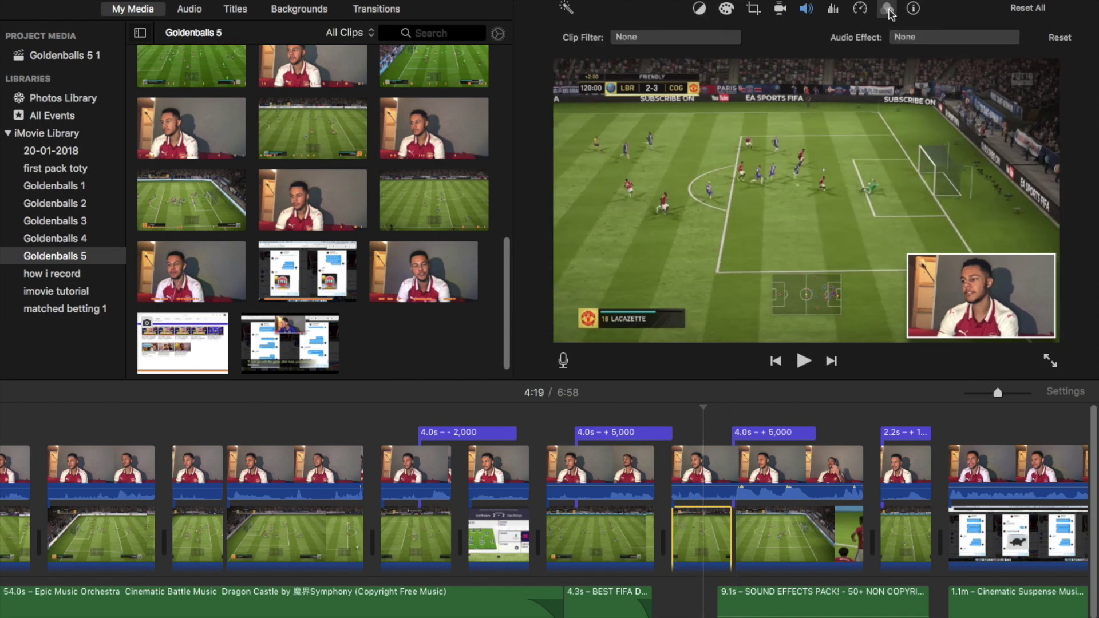
pyautogui.click(660, 38)
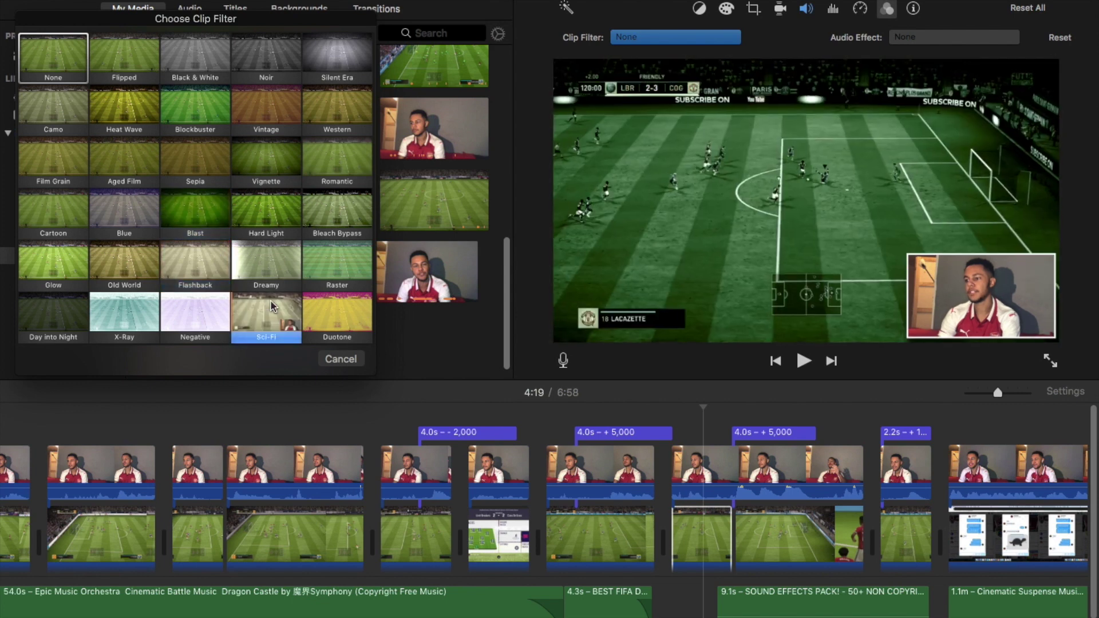
pyautogui.click(767, 150)
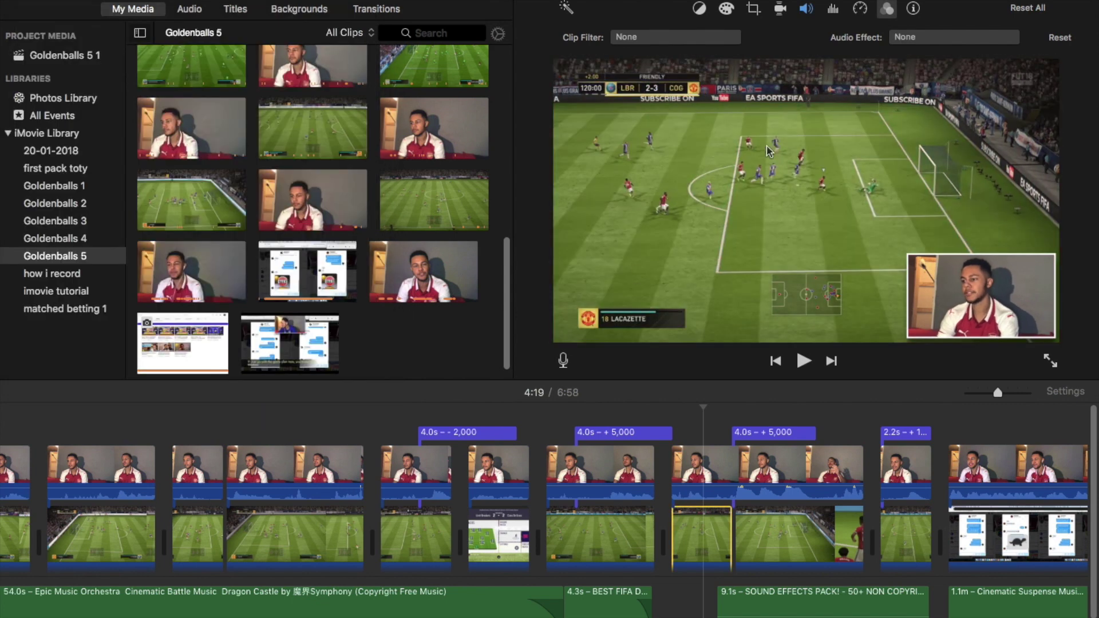
pyautogui.click(907, 42)
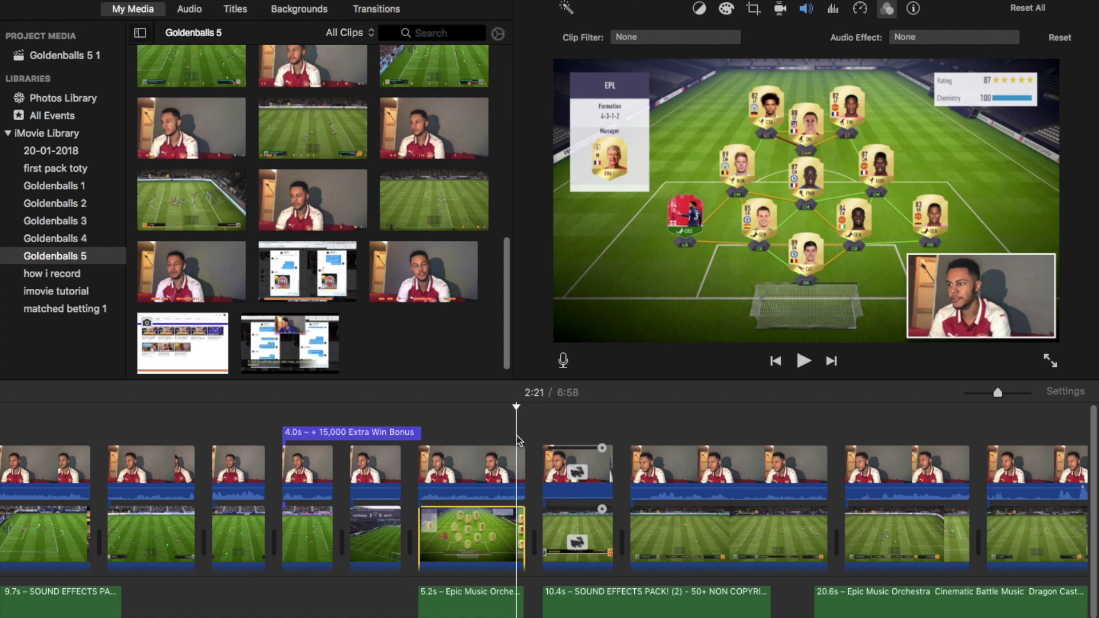
# - Try Fast 2x, 4x and 8x speeds on the 9.7-second gameplay clip
pyautogui.press('space')
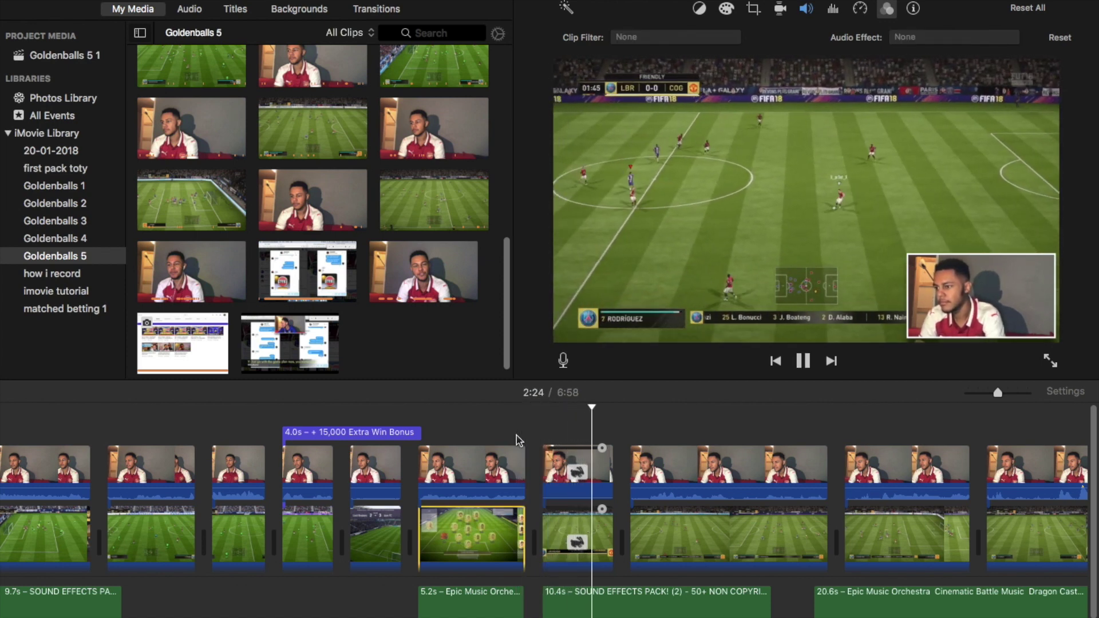
pyautogui.press('space')
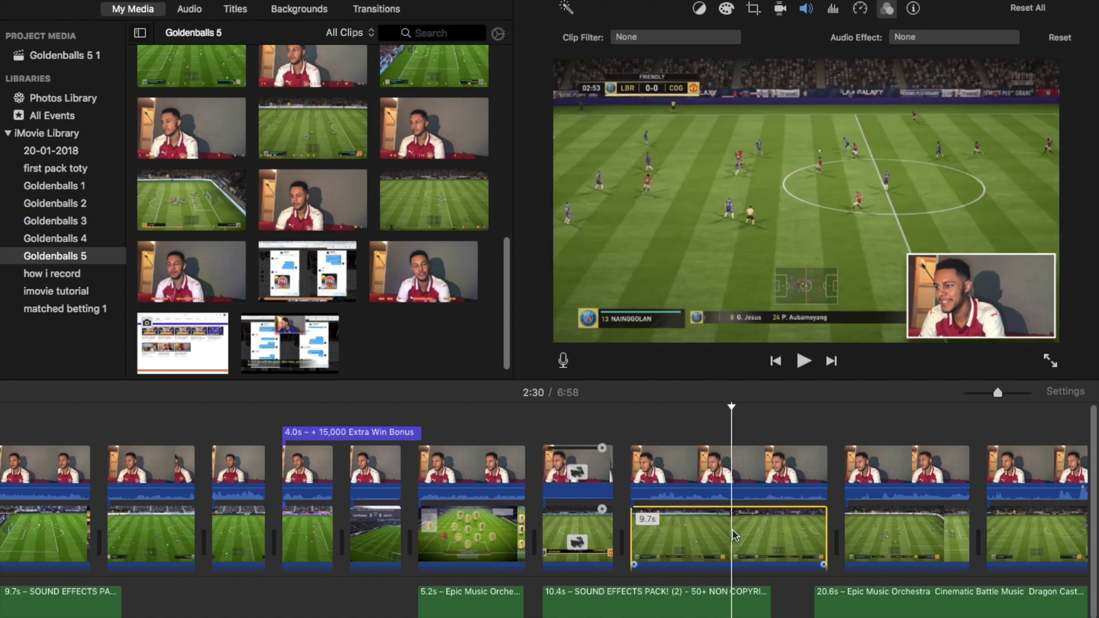
pyautogui.click(861, 10)
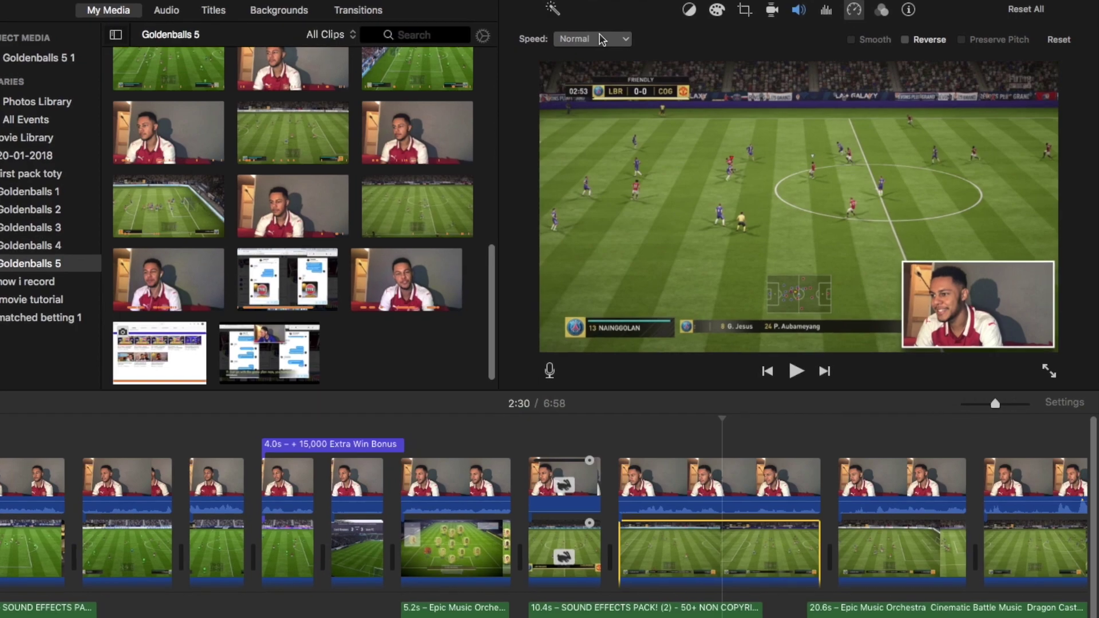
pyautogui.click(629, 40)
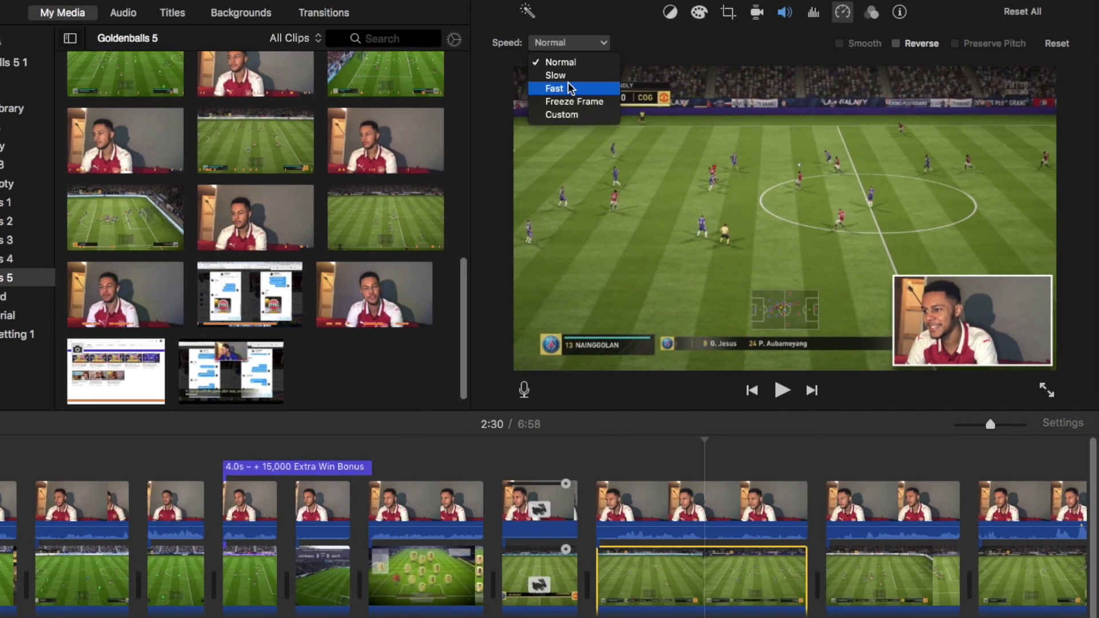
pyautogui.press('Escape')
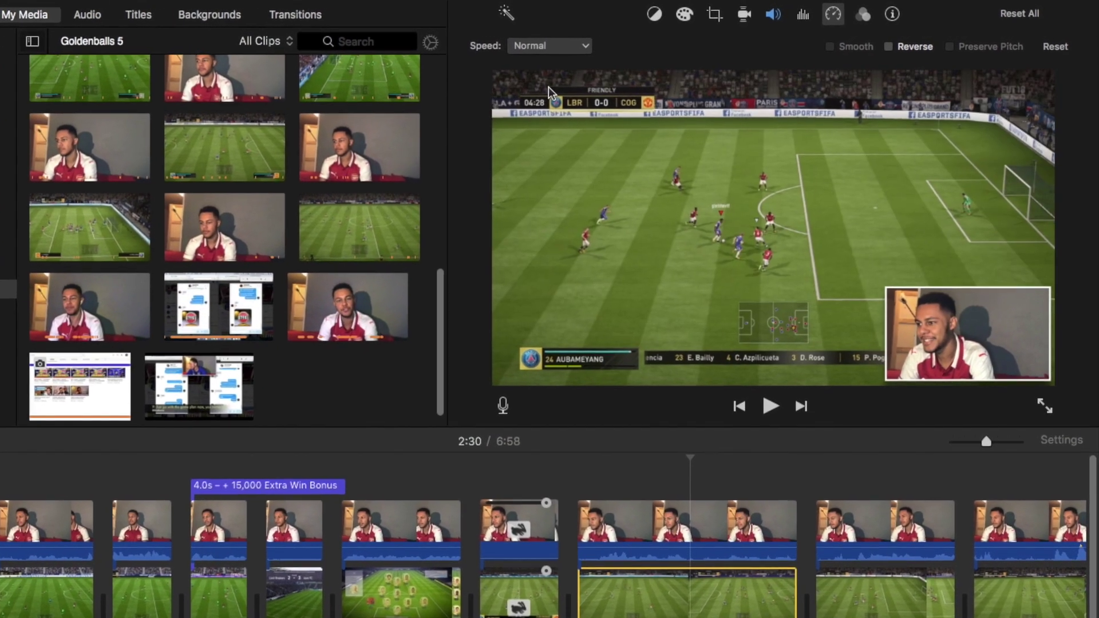
pyautogui.click(550, 45)
pyautogui.click(549, 80)
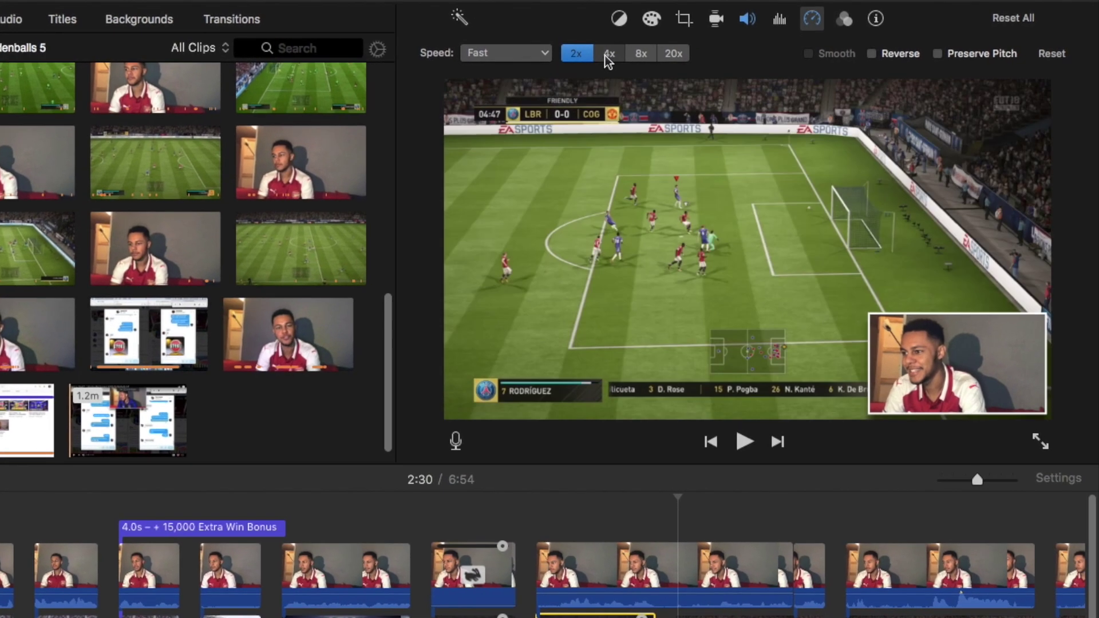
pyautogui.click(622, 52)
pyautogui.click(635, 58)
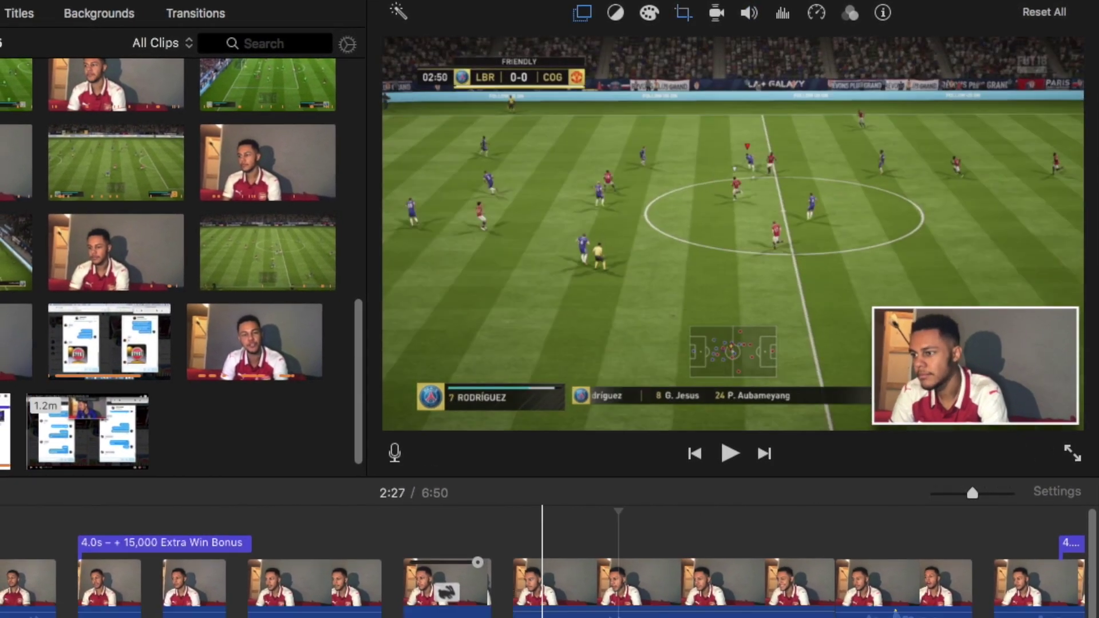
# - Set the clip to Slow at 10% speed and play back to check
pyautogui.click(800, 14)
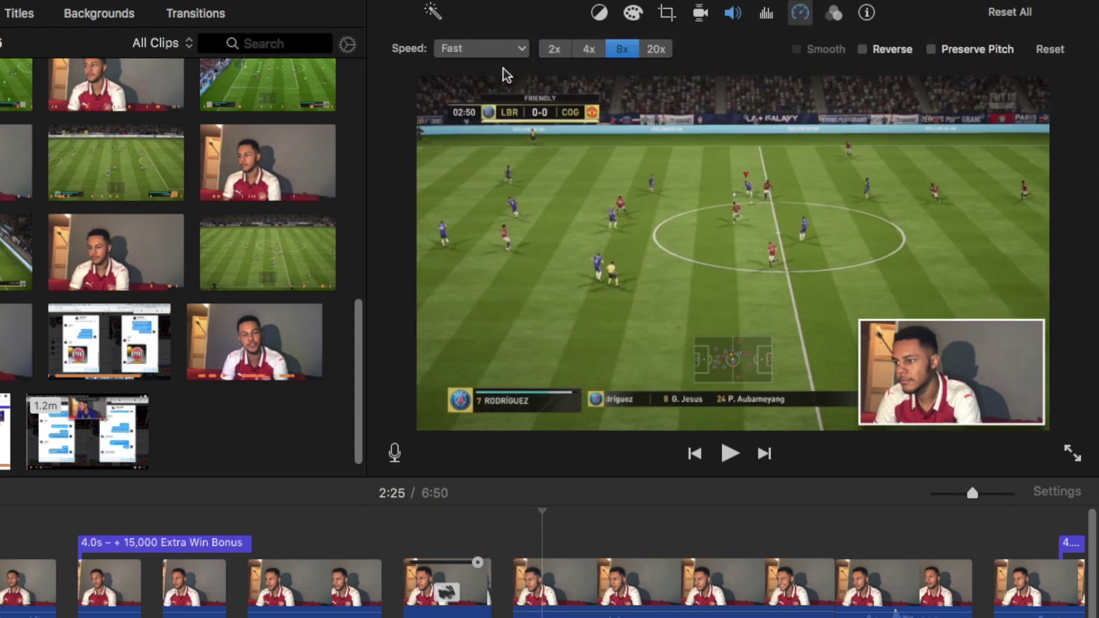
pyautogui.click(484, 87)
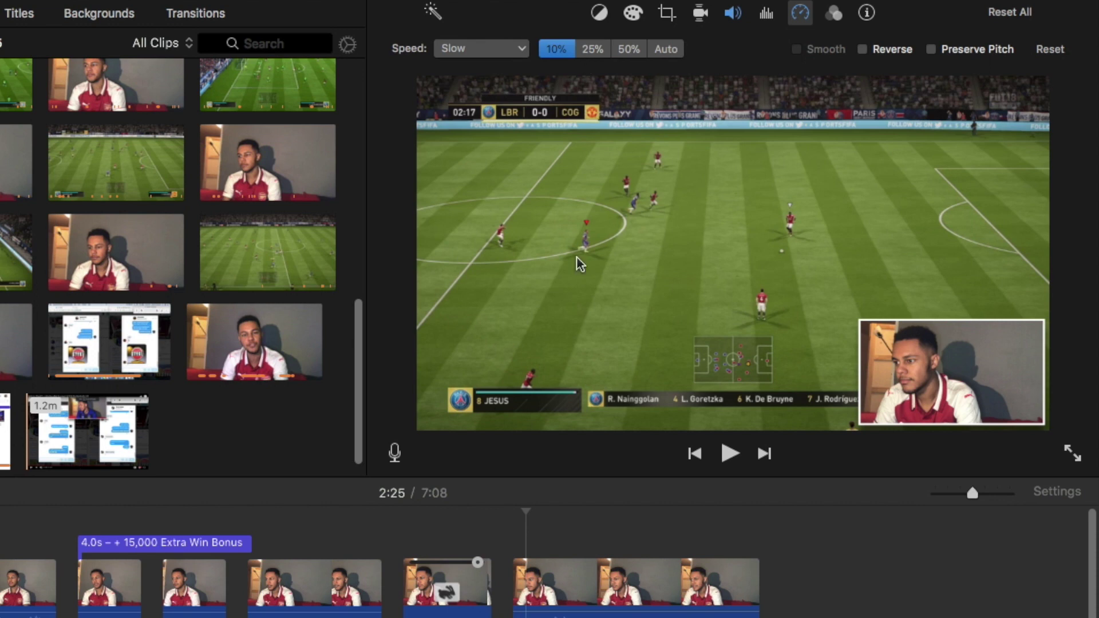
pyautogui.click(793, 596)
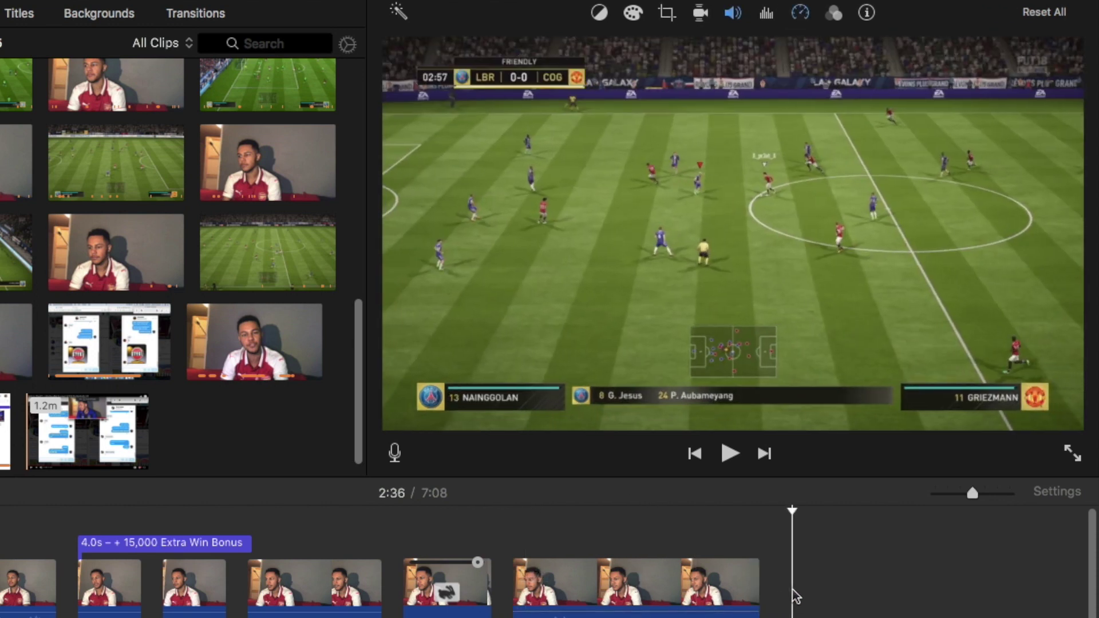
pyautogui.press('space')
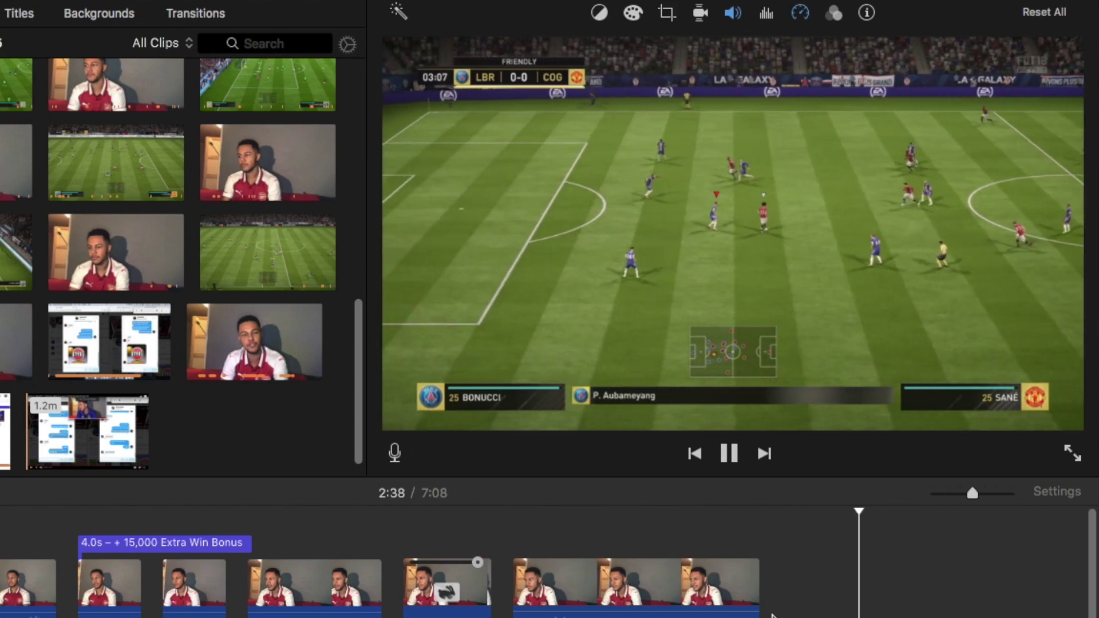
pyautogui.press('space')
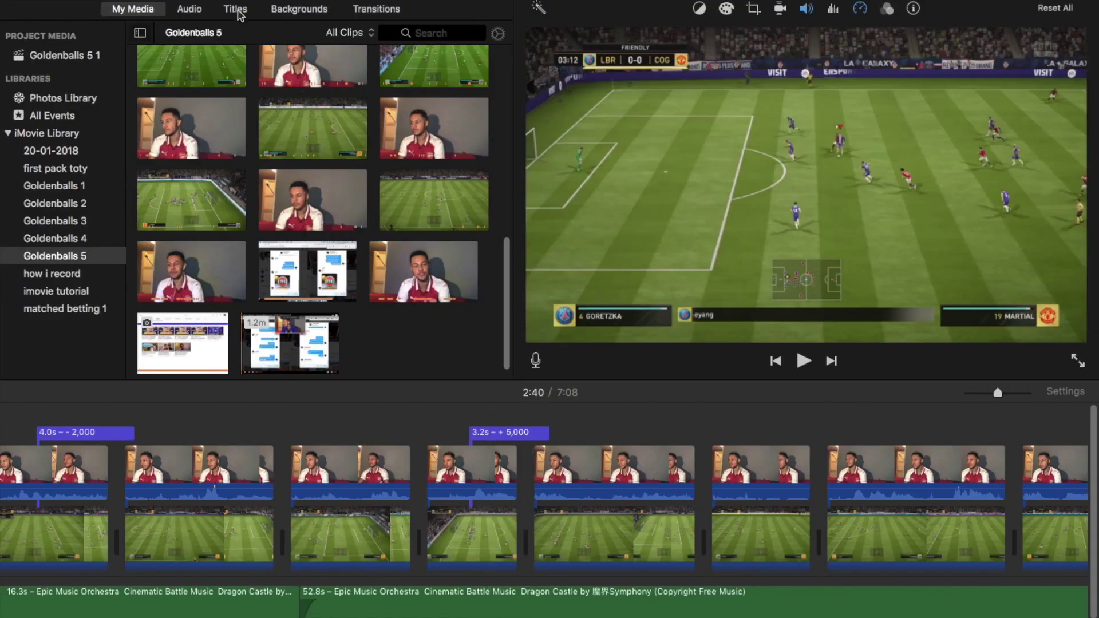
# - Place a Gradient - Black title over the gameplay reading 'Sub to me asap'
pyautogui.click(235, 9)
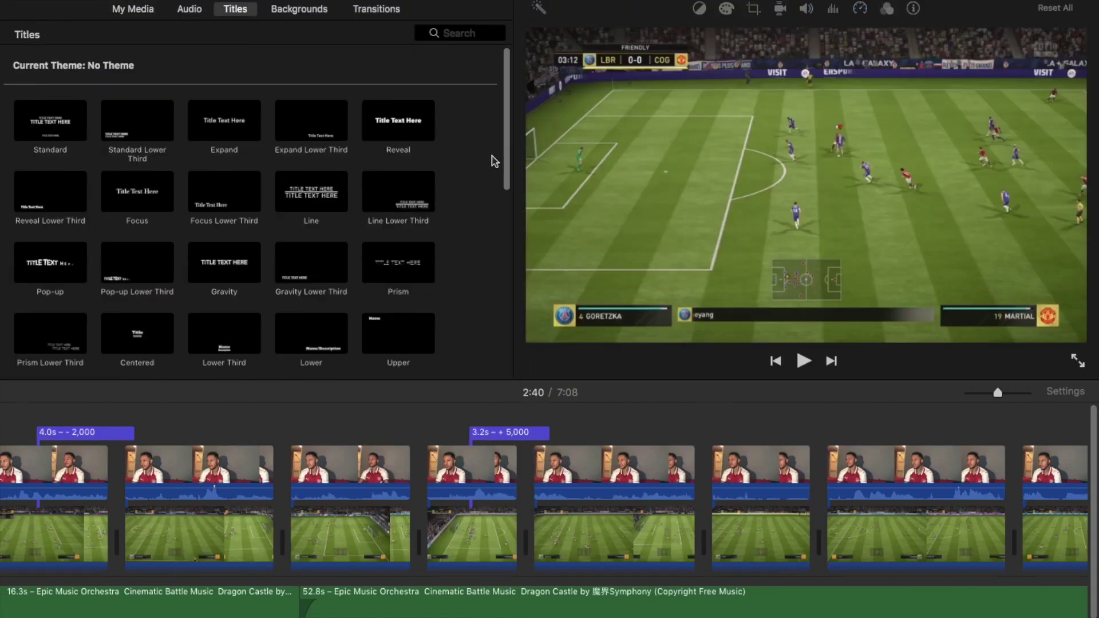
pyautogui.moveTo(505, 142); pyautogui.dragTo(513, 350)
pyautogui.click(392, 261)
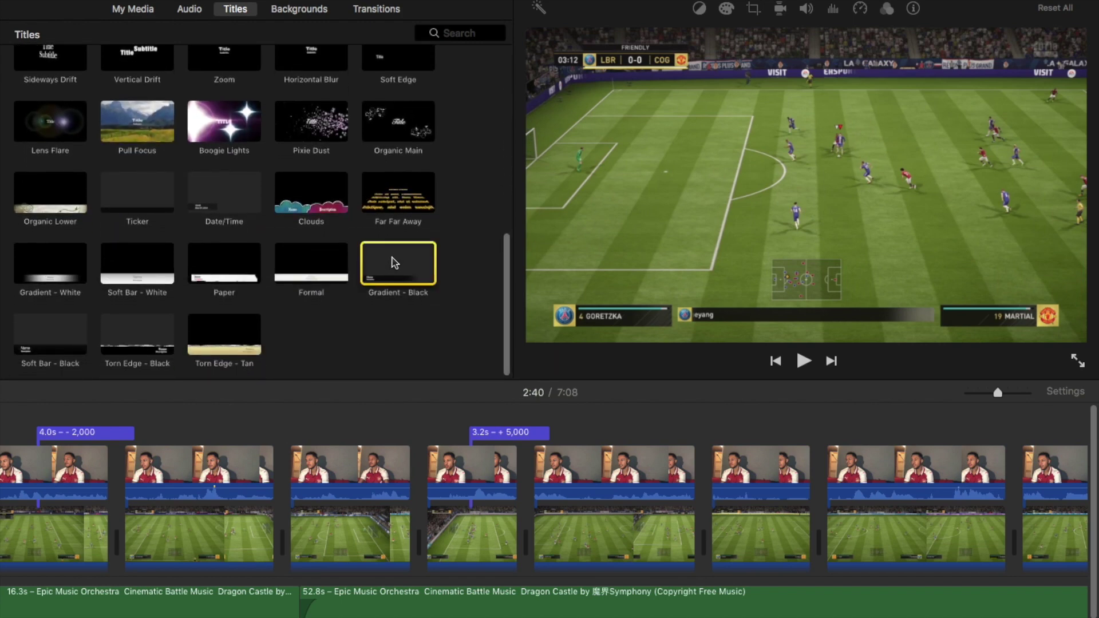
pyautogui.moveTo(598, 346); pyautogui.dragTo(742, 431)
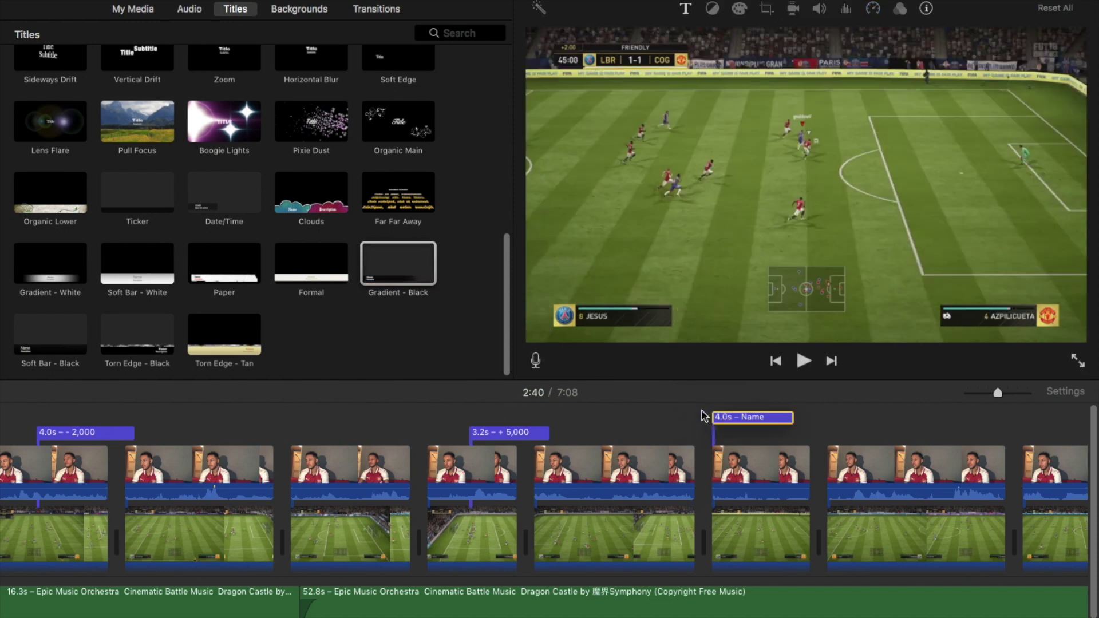
pyautogui.doubleClick(743, 432)
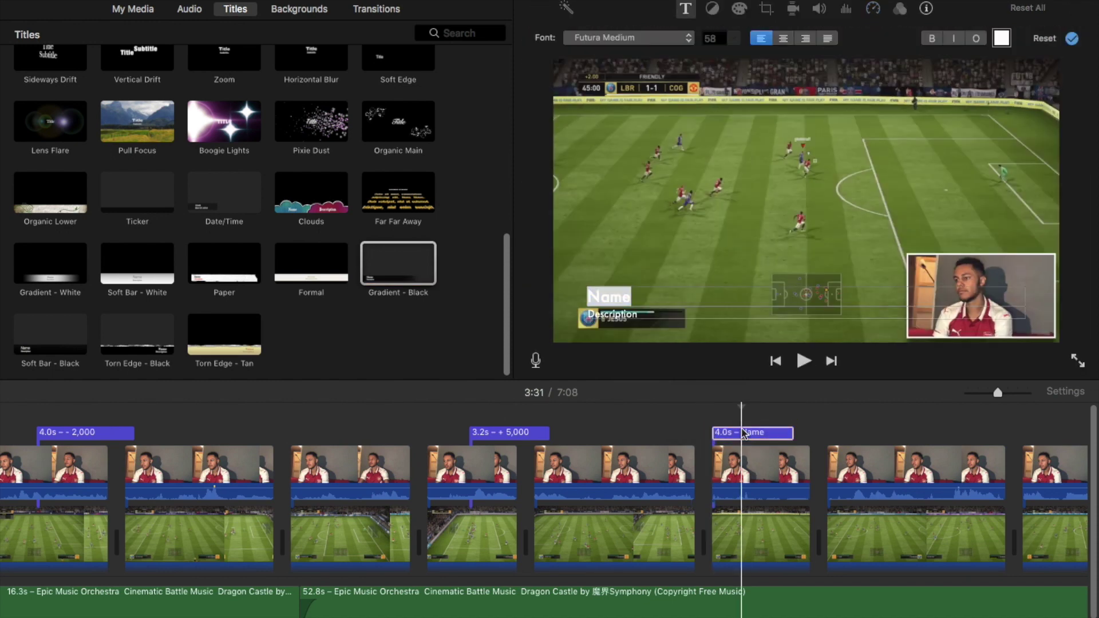
pyautogui.write('Sub to me asap')
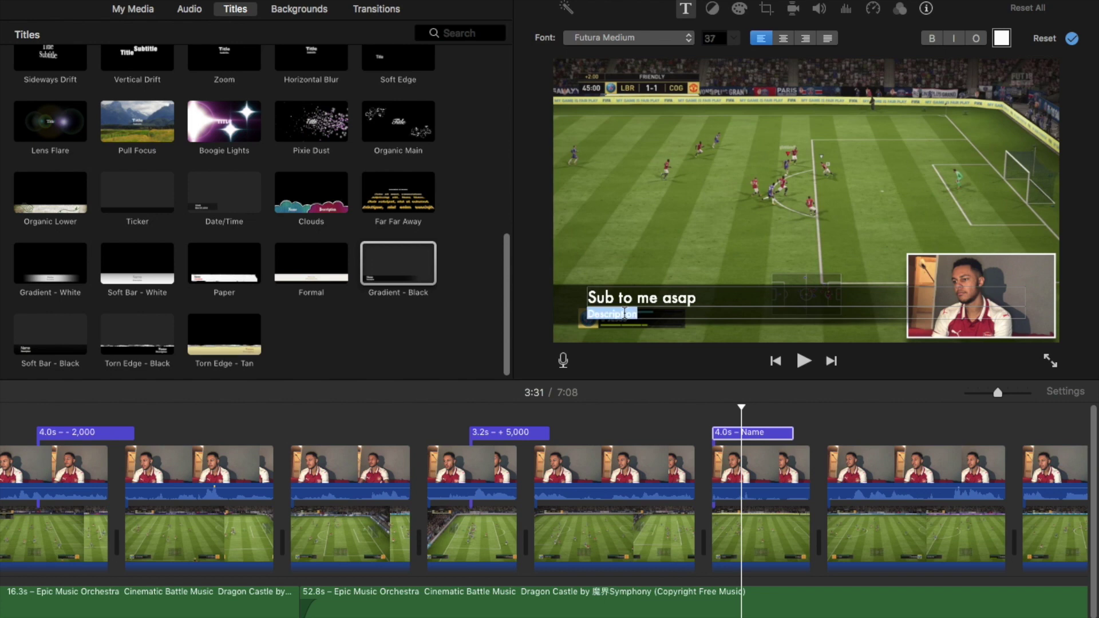
pyautogui.click(697, 428)
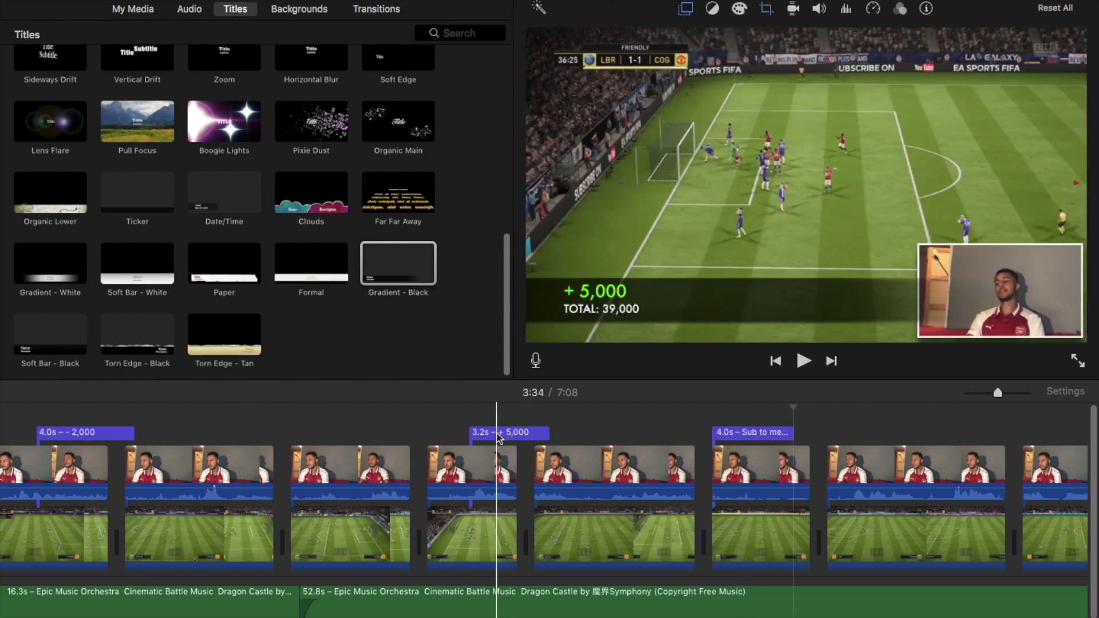